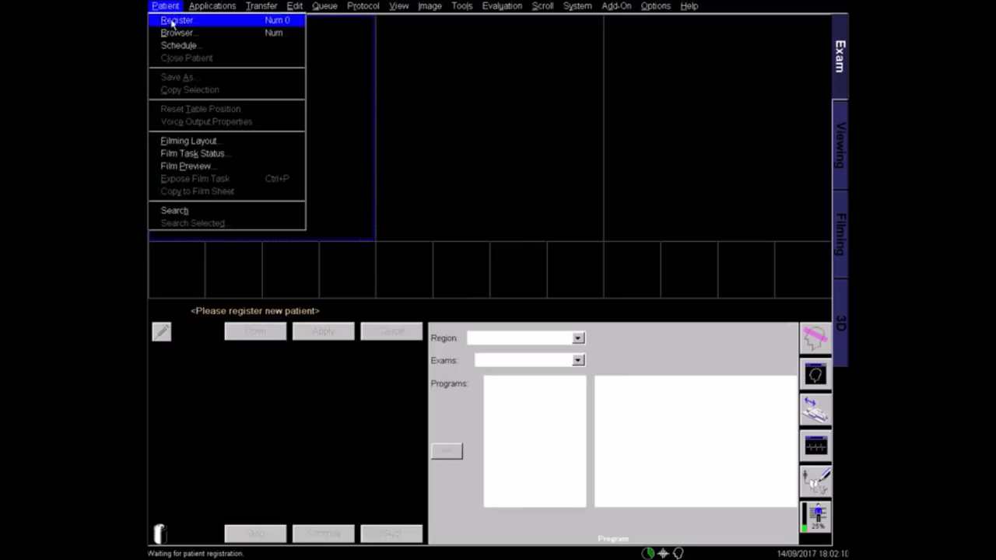
Start a new patient registration and enter the patient's last name, first name, patient ID and date of birth
left_click(171, 21)
left_click(356, 107)
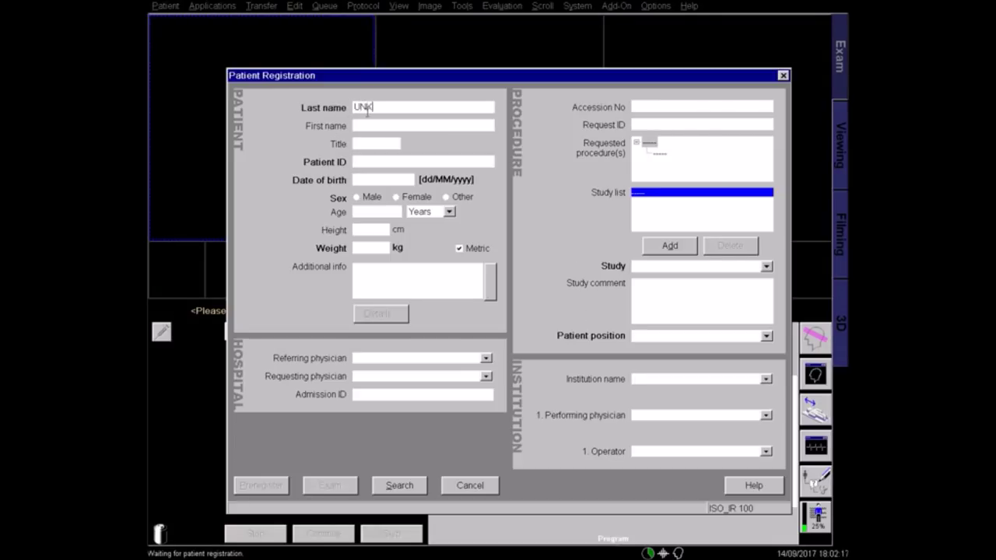
left_click(436, 124)
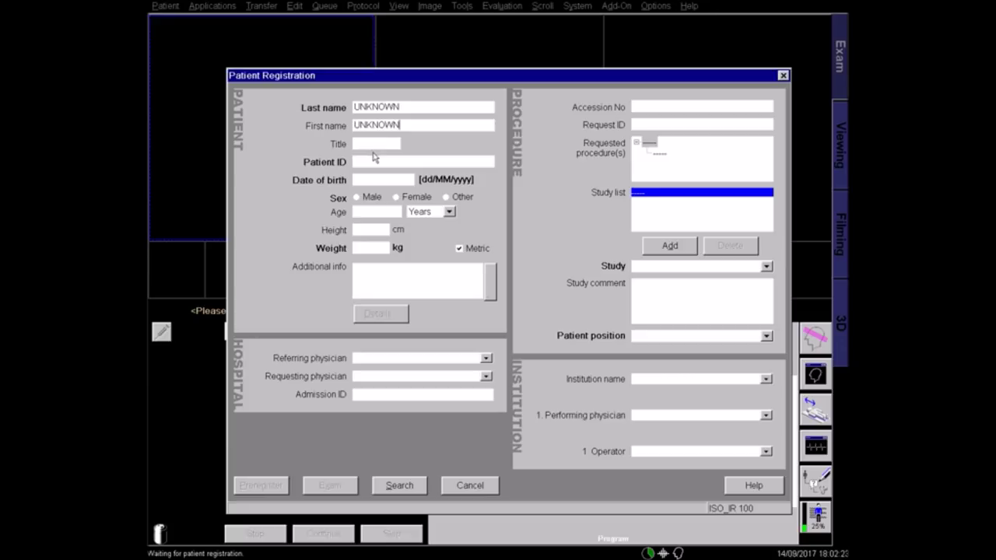
left_click(375, 160)
type("000")
left_click(368, 181)
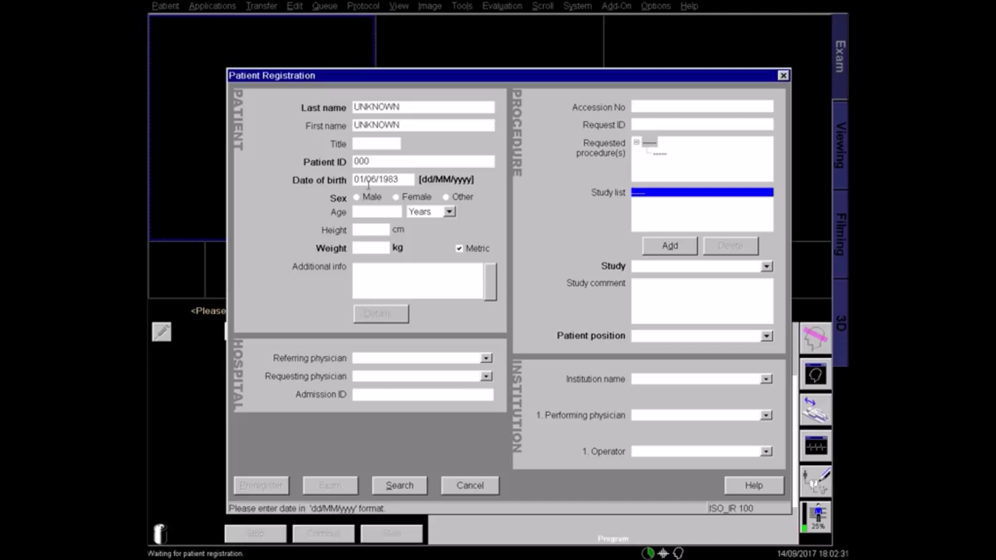
Set the patient's sex to Male and the weight to 70 kg
left_click(370, 198)
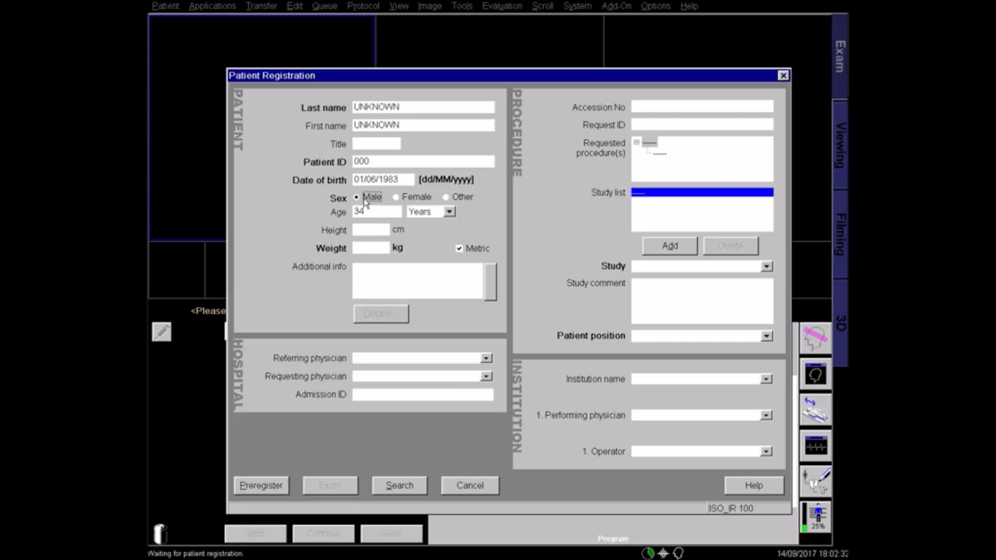
left_click(373, 247)
type("70")
key("Tab")
Set the study to Pituitary gland Pituitary and the patient position to Head First - Supine, and start the exam
left_click(768, 268)
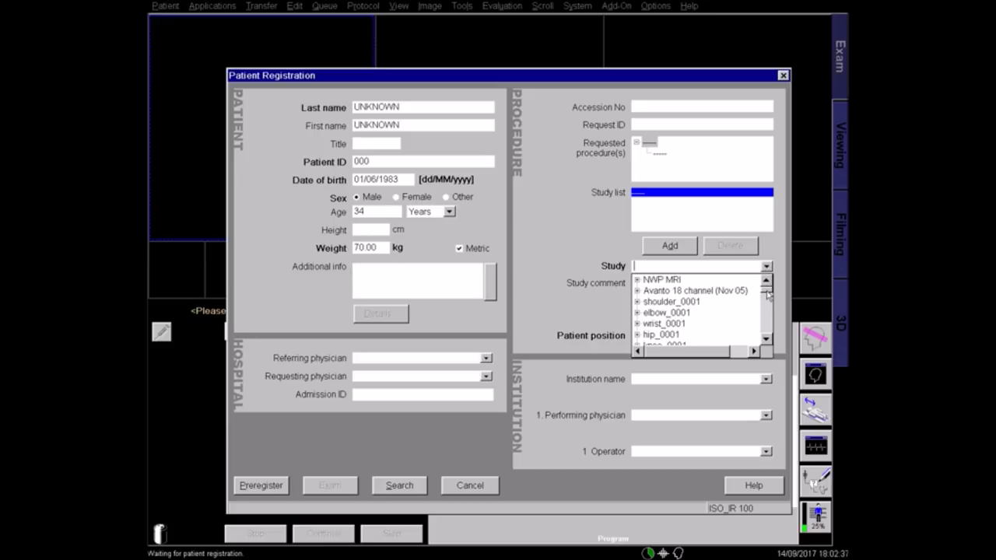
left_click(768, 303)
left_click_drag(768, 303, 768, 336)
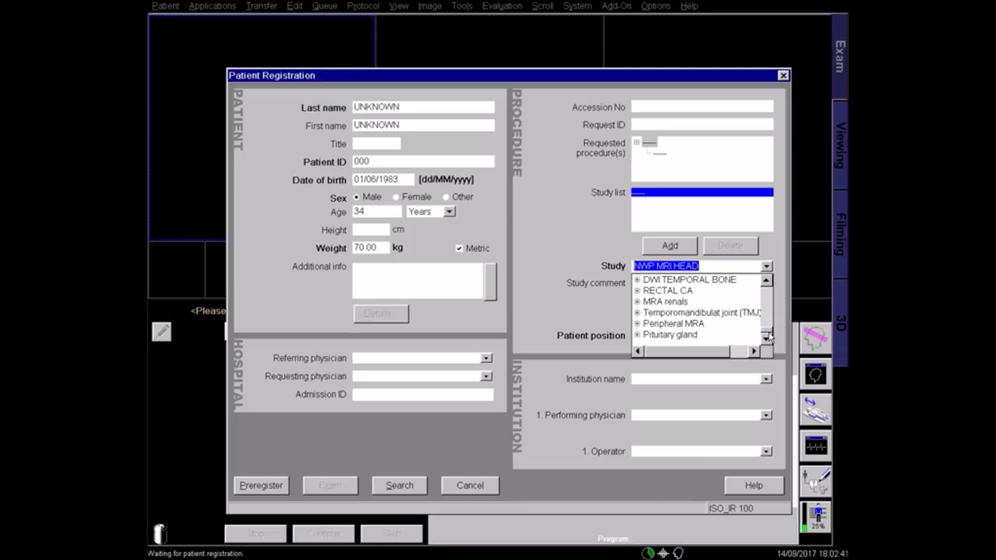
left_click(683, 335)
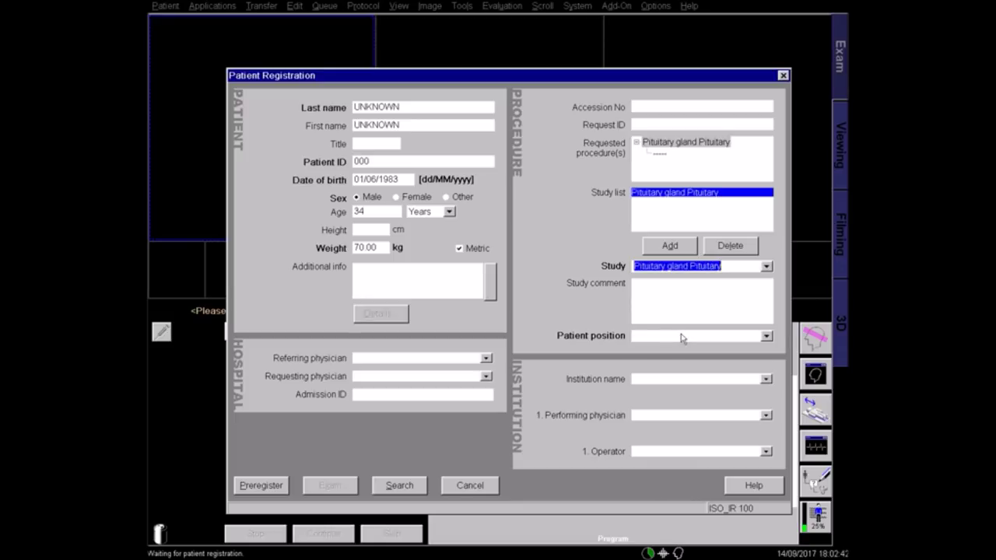
left_click(754, 340)
left_click(719, 354)
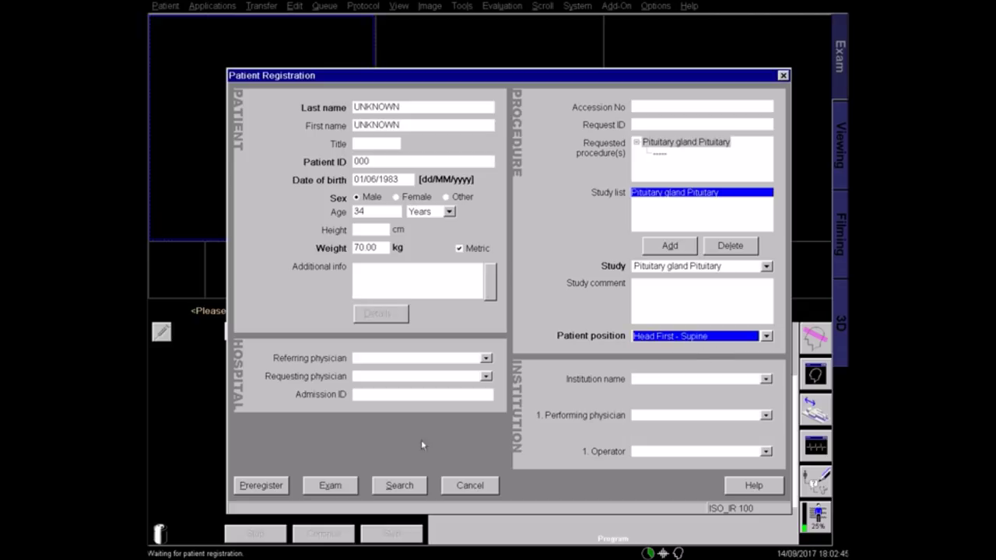
left_click(335, 484)
left_click(359, 327)
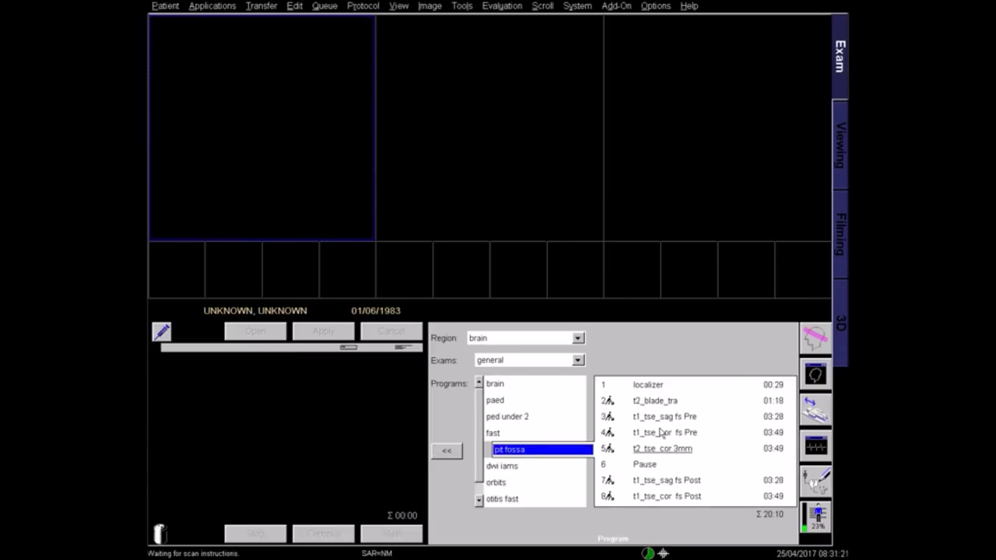
Add all pit fossa protocols, from localizer through t1_tse_cor fs Post, to the exam queue
left_click(676, 388)
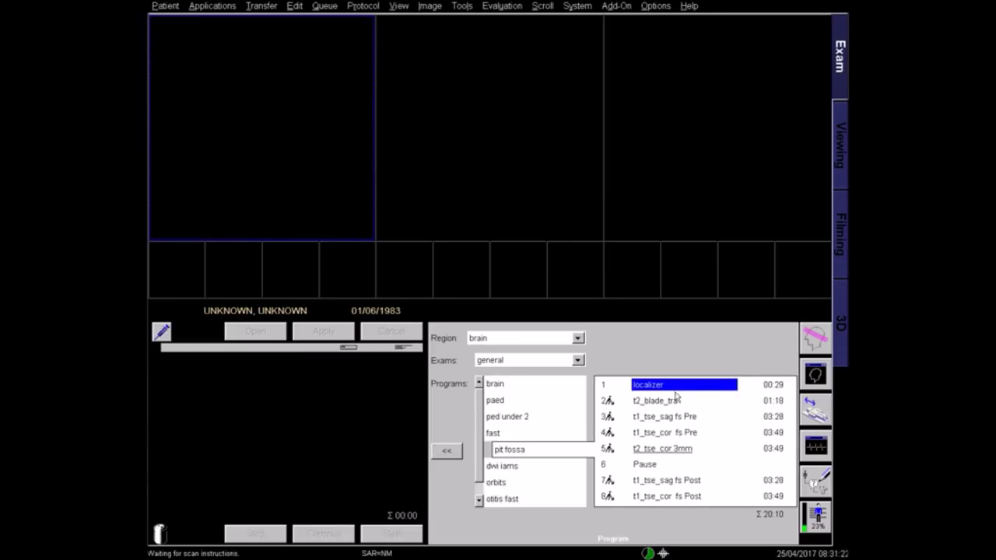
left_click(706, 500, "shift")
left_click(448, 451)
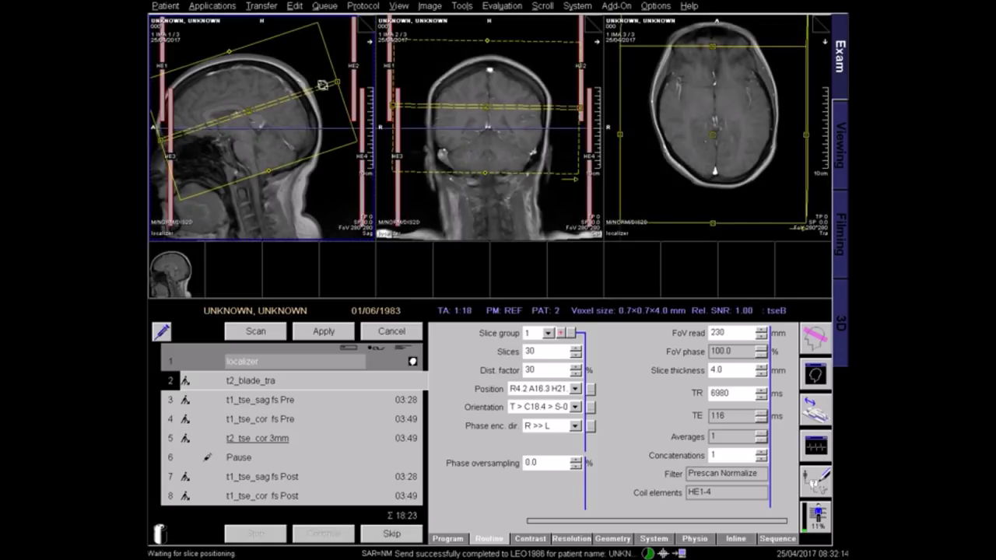
In the sagittal localizer, tilt the t2_blade_tra slice block to about T > C-6.5 and shift it down to cover the whole brain
left_click_drag(322, 84, 321, 123)
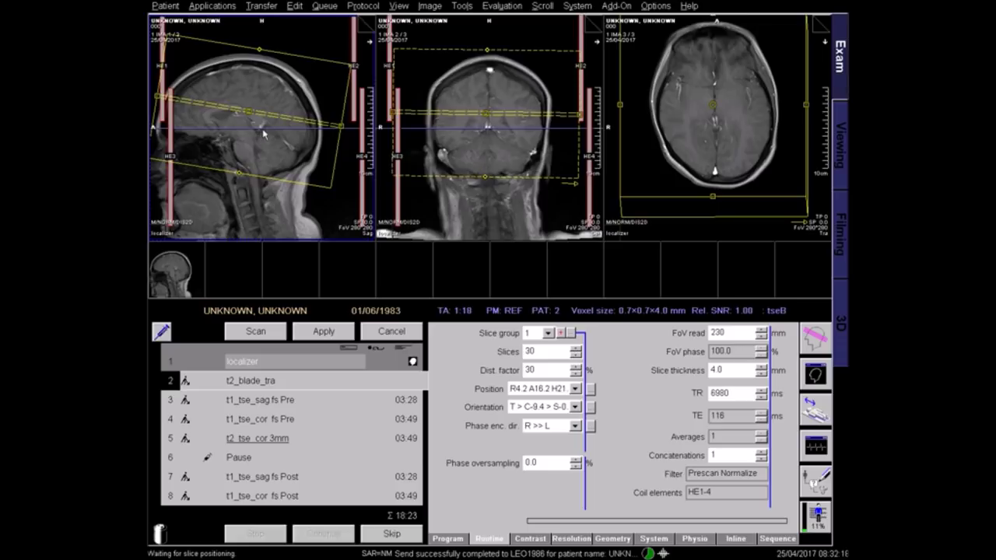
left_click_drag(248, 111, 244, 125)
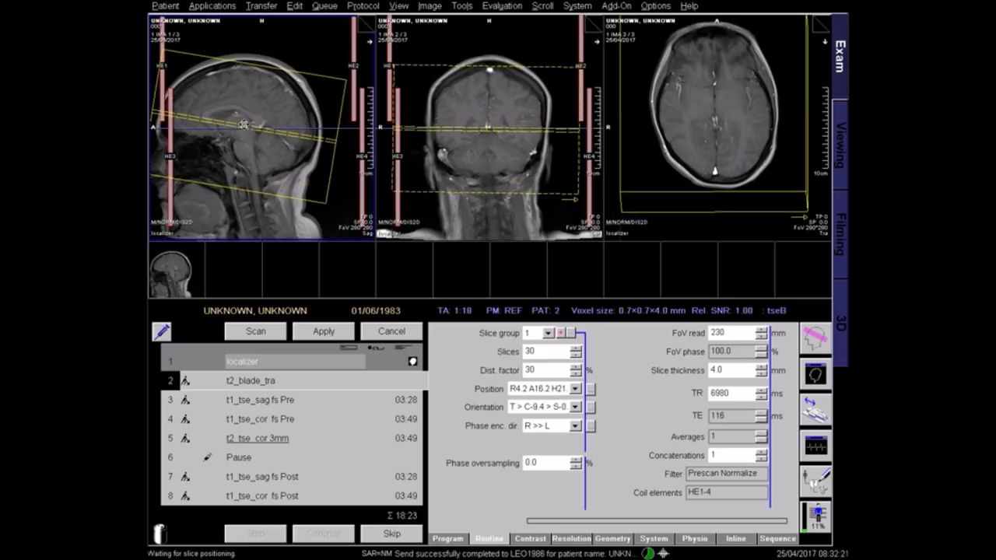
left_click_drag(312, 139, 322, 137)
left_click_drag(246, 127, 243, 128)
left_click_drag(306, 132, 304, 132)
Centre and level the t2_blade_tra slice block across the head in the coronal localizer, and apply the sequence
left_click(488, 128)
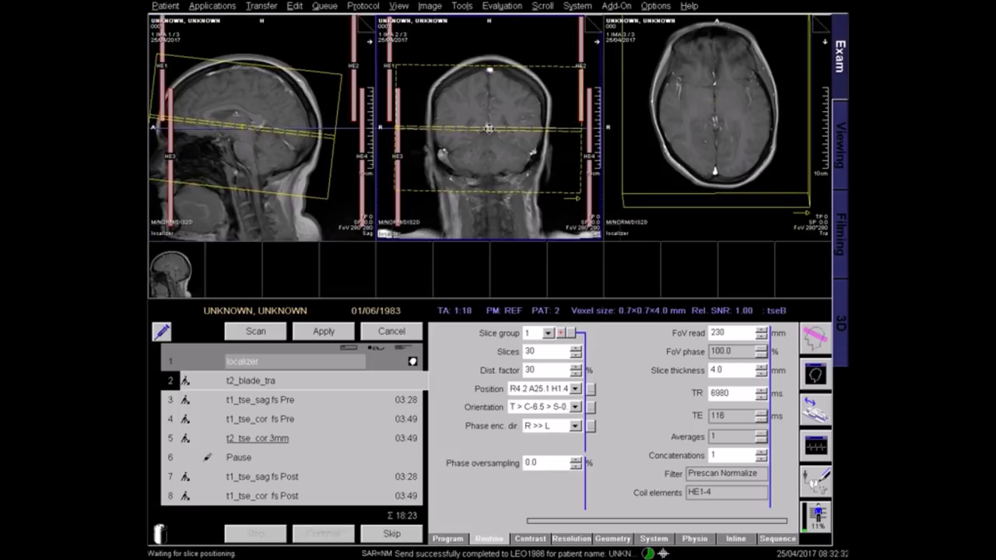
left_click_drag(488, 128, 487, 128)
left_click_drag(567, 130, 568, 130)
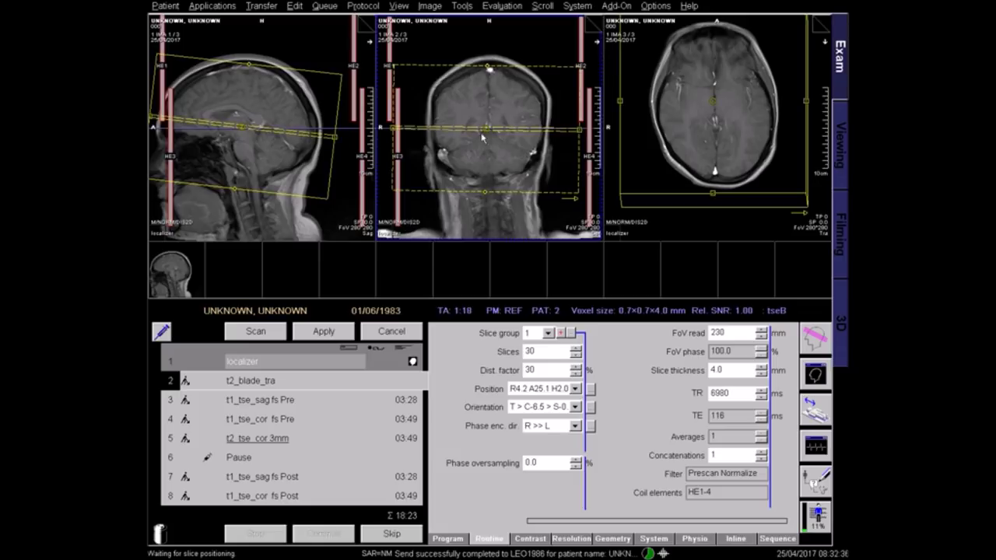
left_click_drag(565, 128, 568, 128)
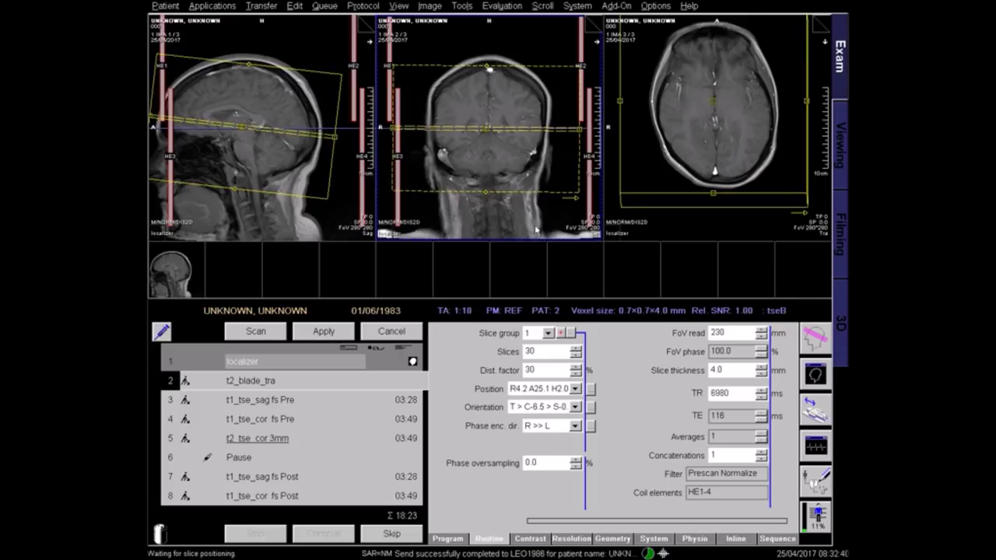
left_click(330, 336)
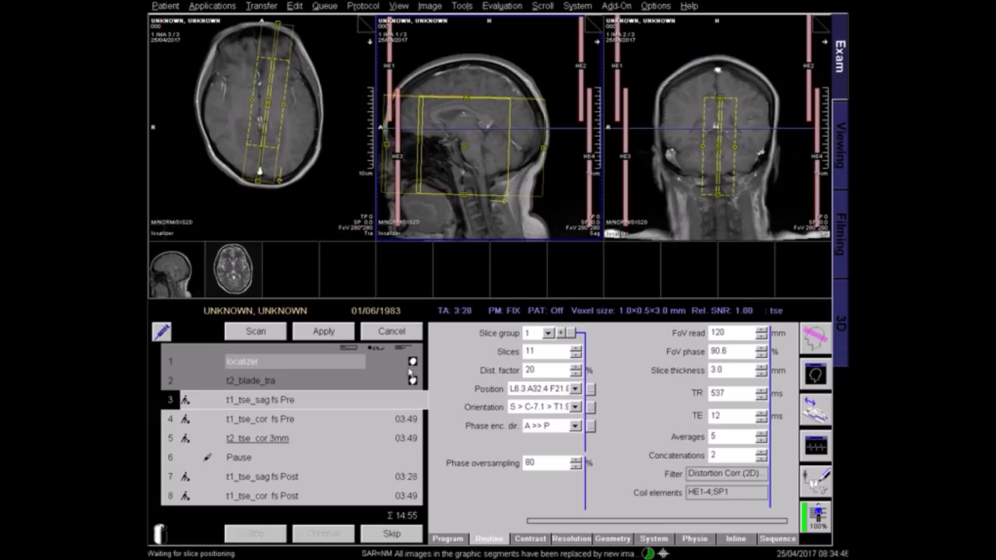
Load the t2_blade_tra images for planning and move the t1_tse_sag fs Pre slice block onto the pituitary gland in the axial view
left_click(413, 381)
left_click(412, 382)
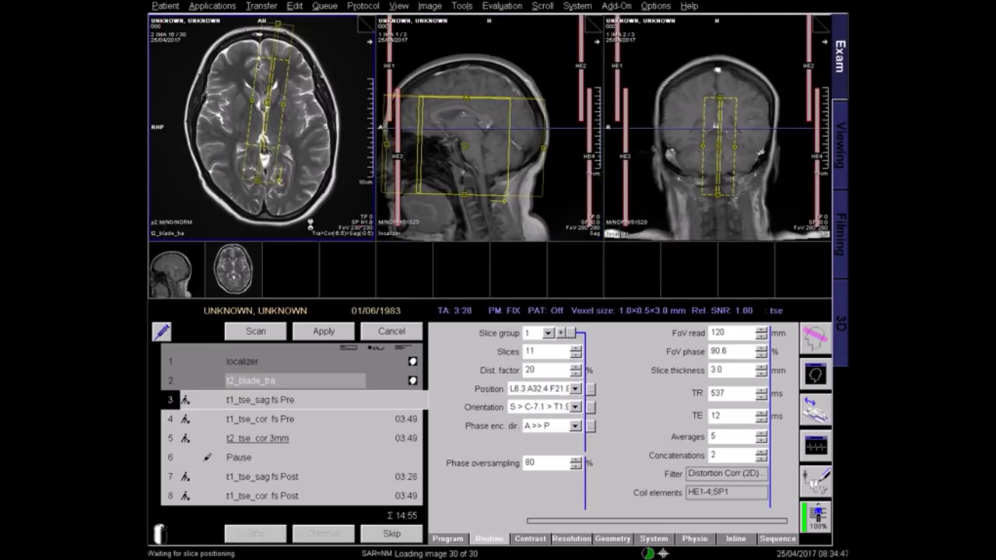
scroll(283, 165, "up", 4)
scroll(268, 116, "up", 2)
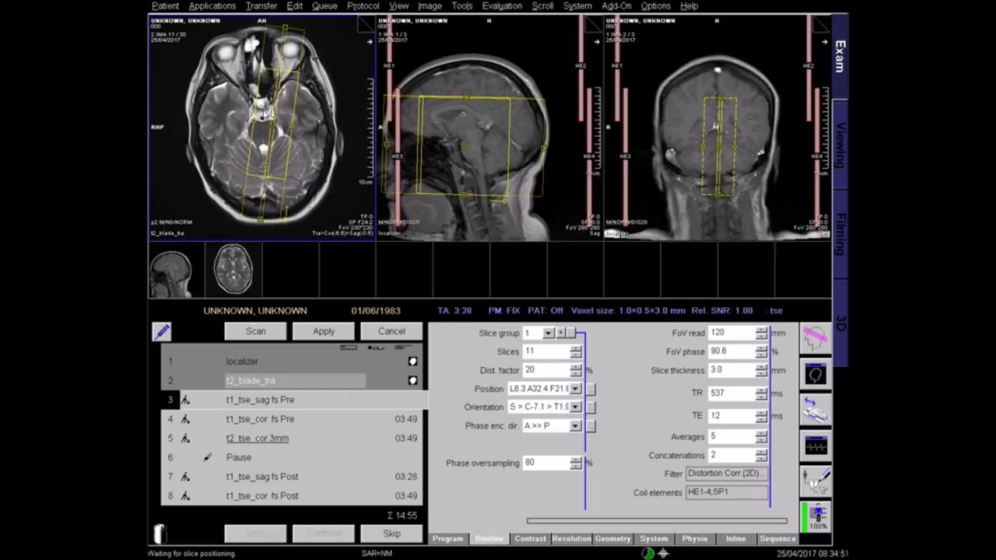
scroll(265, 104, "down", 1)
left_click_drag(273, 126, 260, 106)
Rotate the t1_tse_sag fs Pre slice block to about S > C2.8 along the brain midline in the axial view and recentre it on the pituitary
scroll(260, 107, "down", 2)
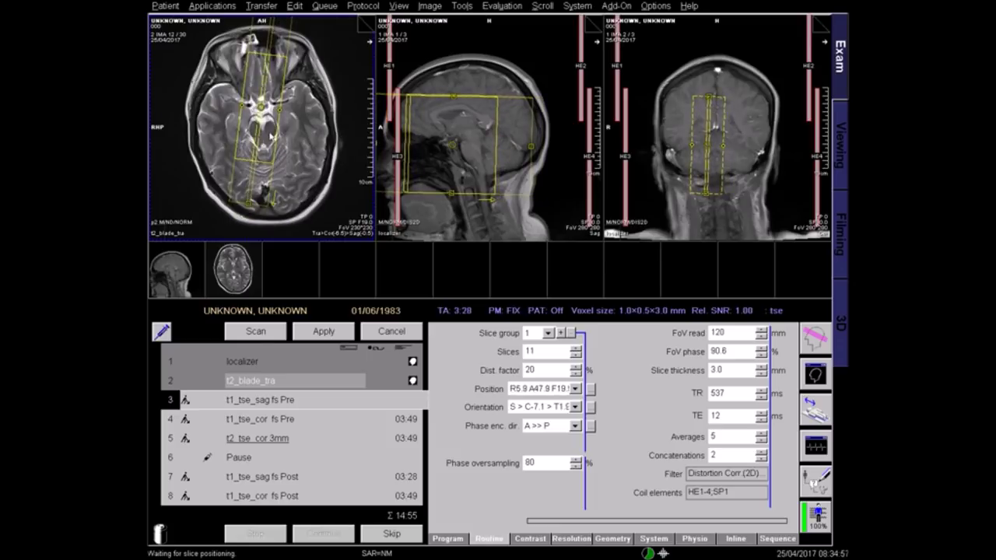
scroll(269, 138, "down", 1)
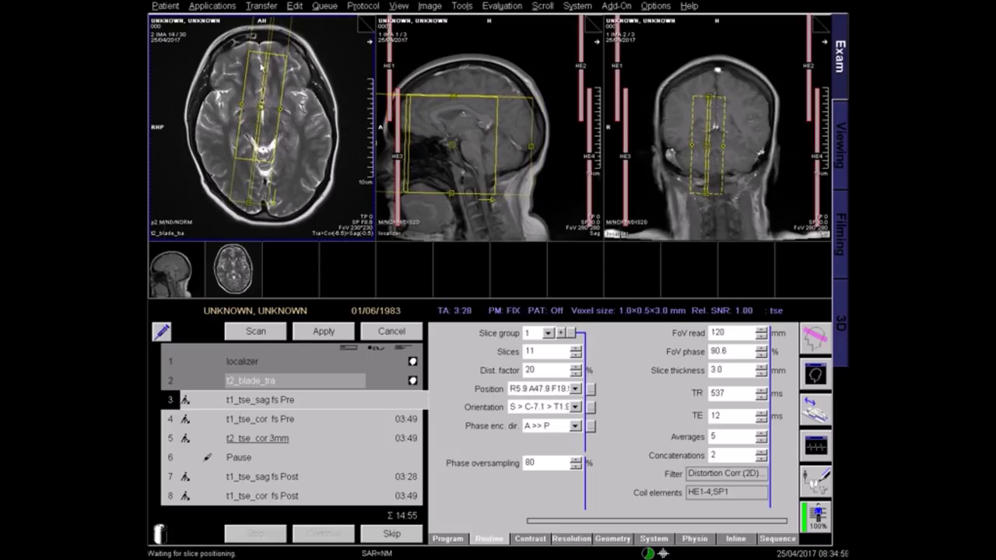
left_click_drag(252, 152, 265, 160)
left_click_drag(262, 105, 263, 108)
scroll(263, 126, "up", 2)
scroll(262, 104, "up", 1)
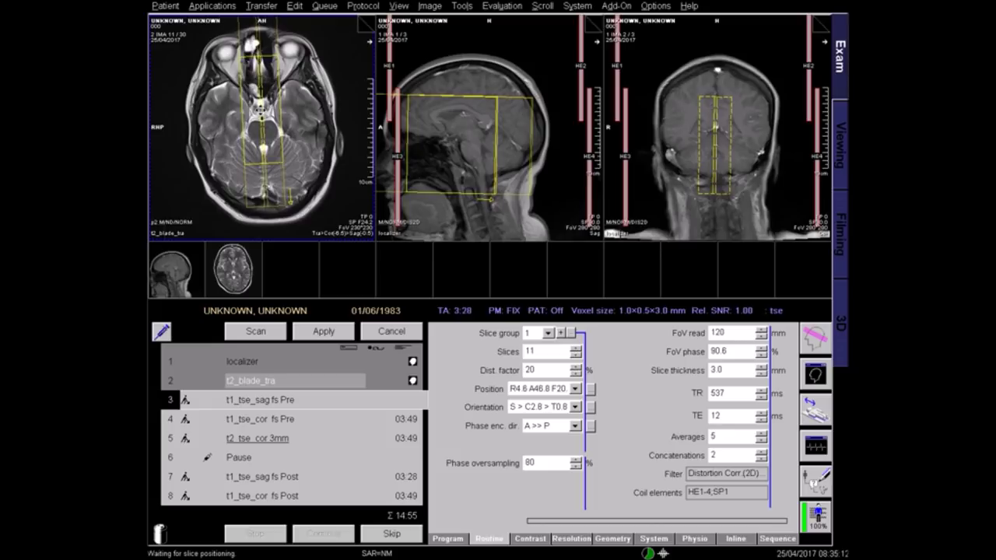
left_click_drag(261, 109, 260, 110)
Fine-tune the t1_tse_sag fs Pre block's position in the sagittal view and its midline tilt in the coronal view, and apply the sequence
left_click_drag(450, 145, 449, 144)
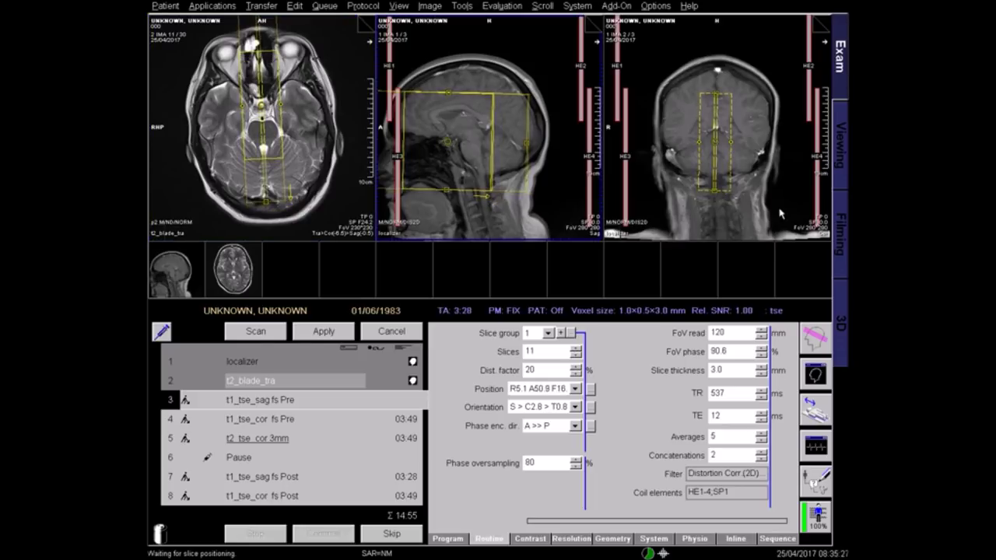
left_click_drag(717, 178, 720, 177)
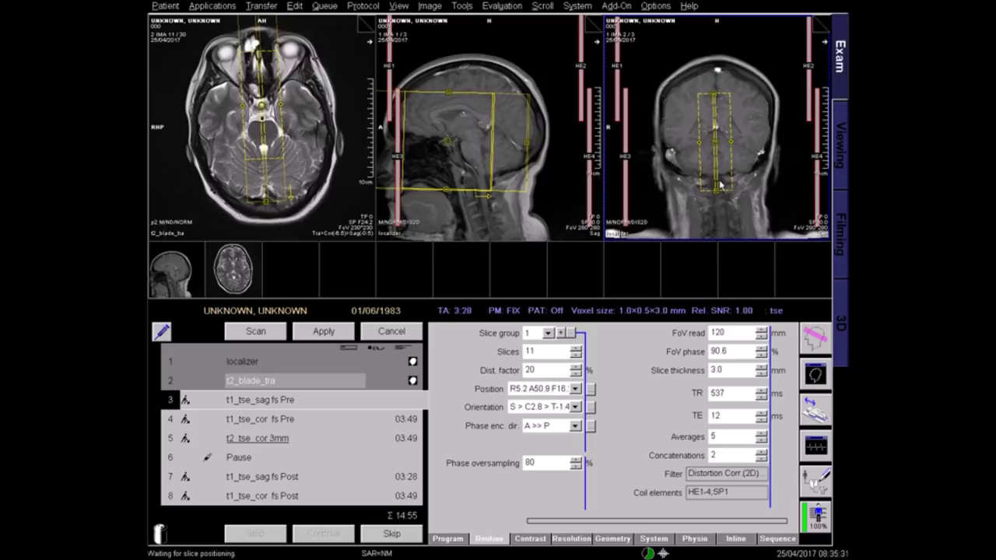
left_click_drag(718, 186, 716, 183)
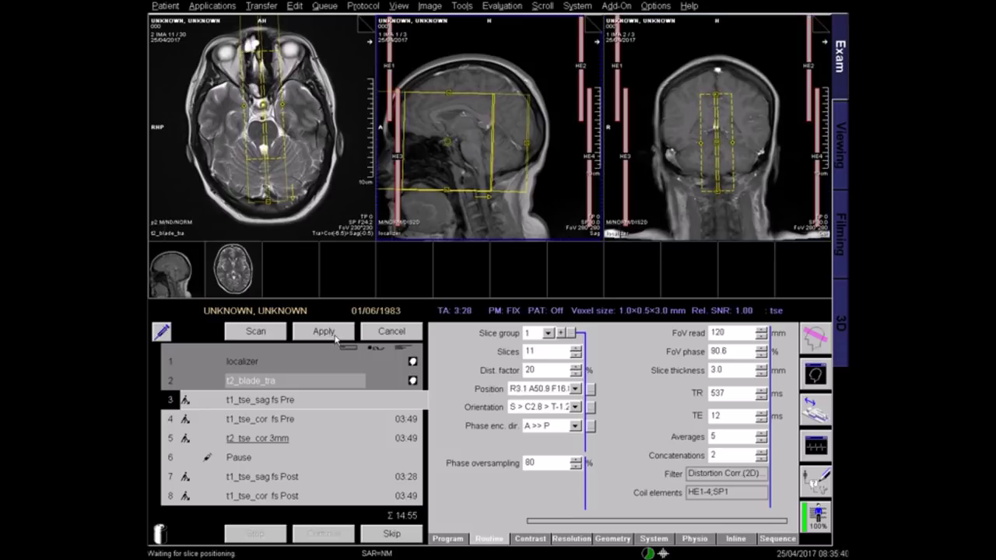
left_click(334, 336)
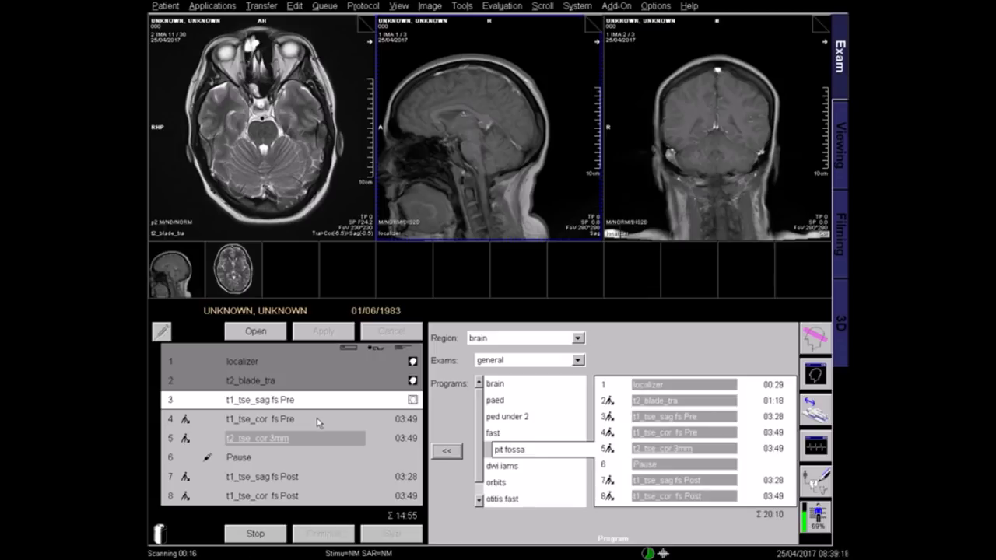
Open t1_tse_cor fs Pre for slice planning and load the t2_blade_tra images into the first view
double_click(318, 419)
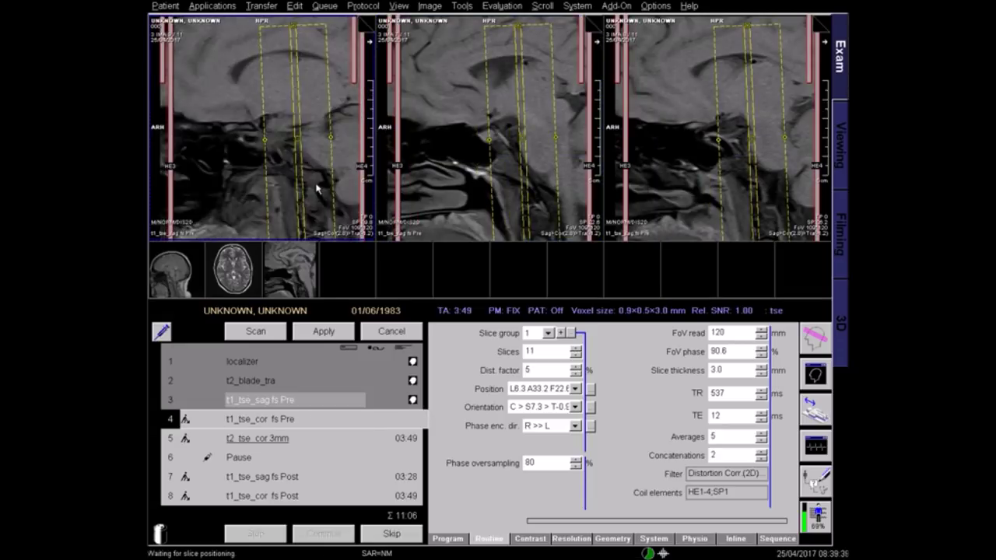
scroll(277, 222, "up", 2)
scroll(276, 188, "down", 1)
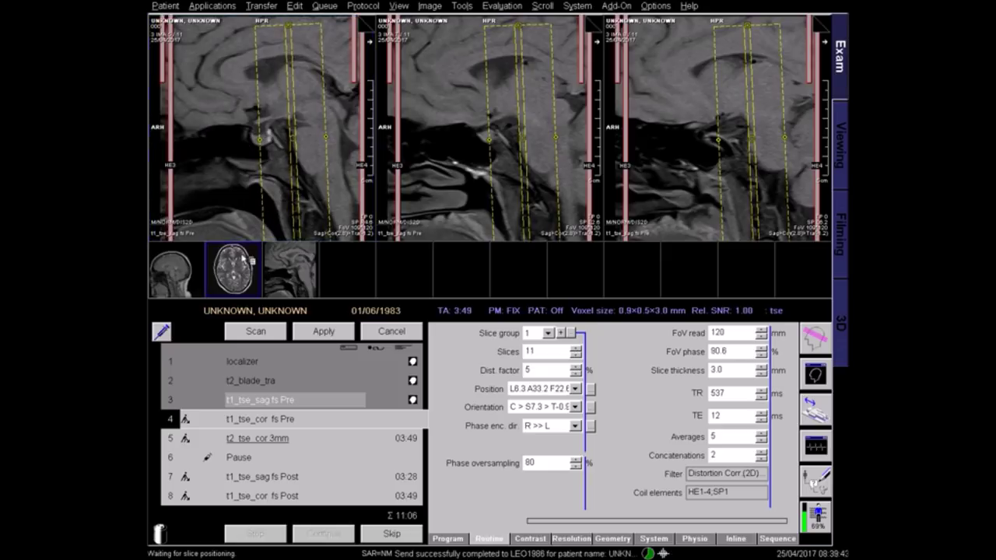
left_click_drag(248, 260, 235, 178)
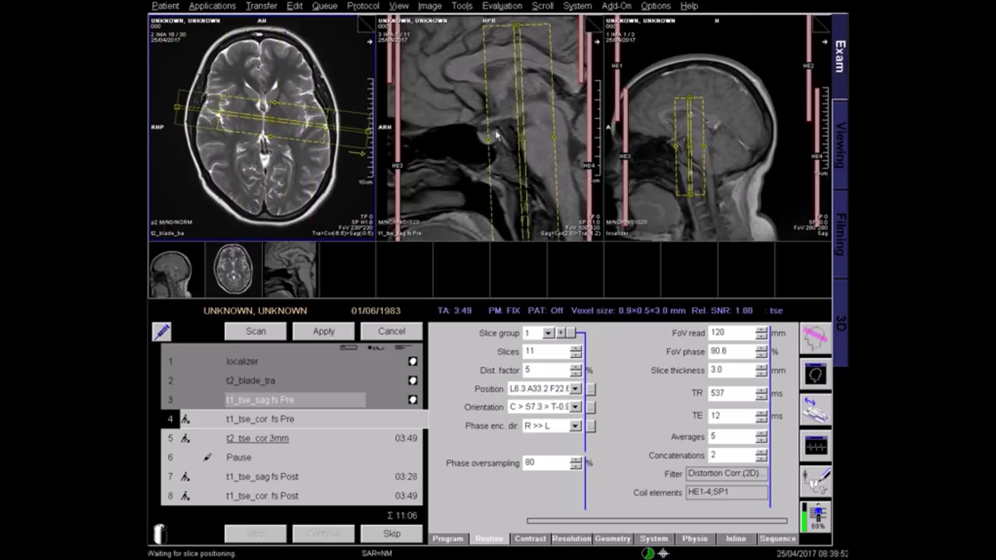
In the midline sagittal image, centre the t1_tse_cor fs Pre slice block on the pituitary gland and tilt it to about T-3
left_click(500, 139)
scroll(514, 156, "up", 3)
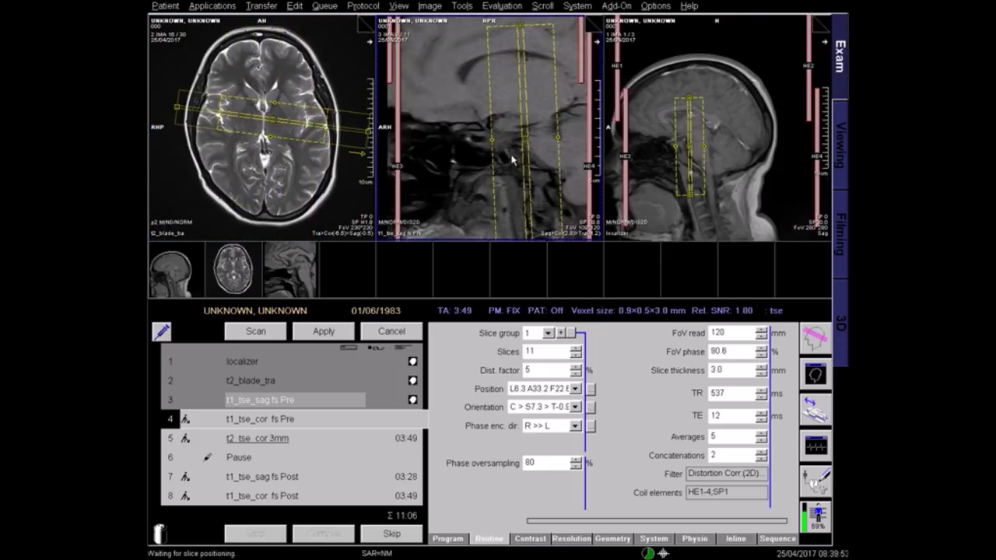
scroll(498, 152, "up", 1)
left_click_drag(518, 137, 540, 128)
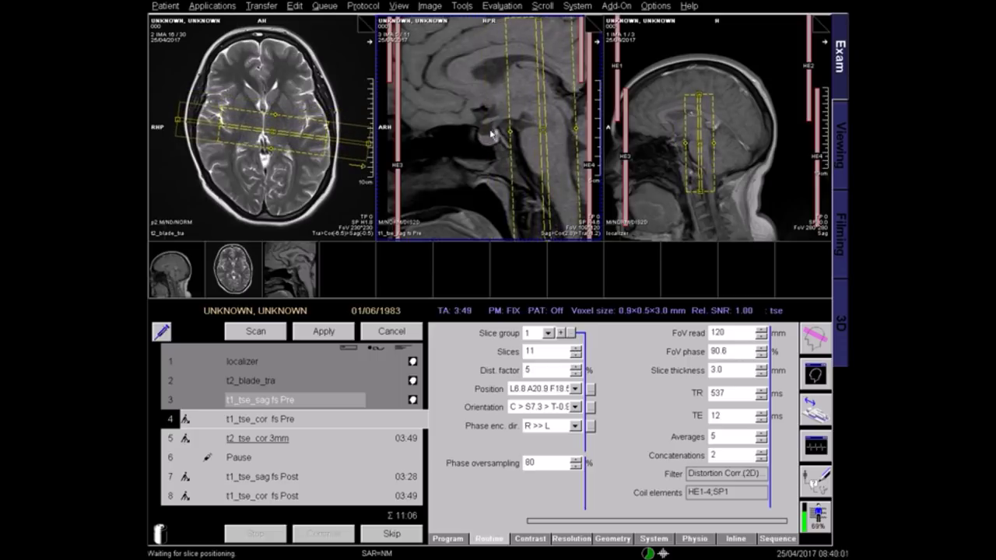
left_click_drag(544, 130, 488, 135)
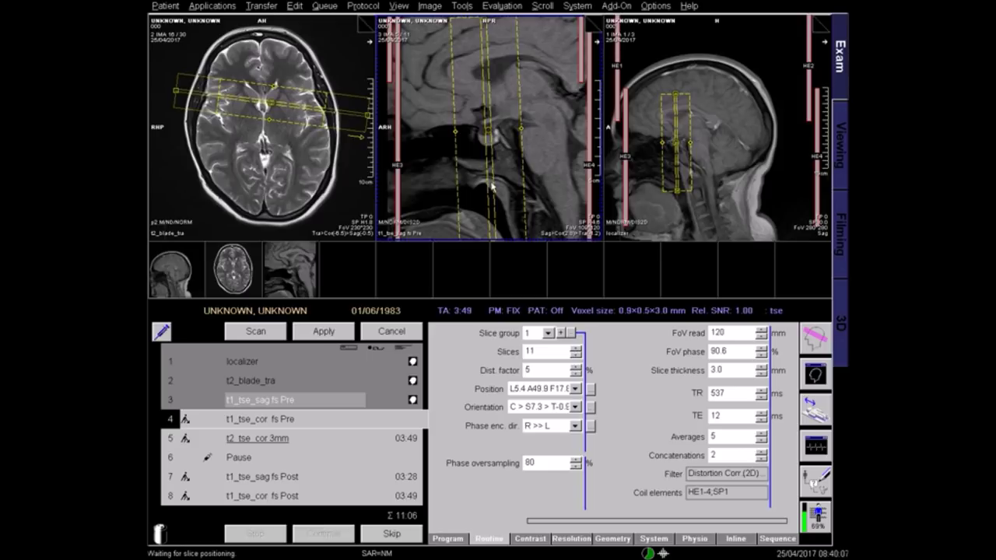
left_click_drag(491, 185, 494, 186)
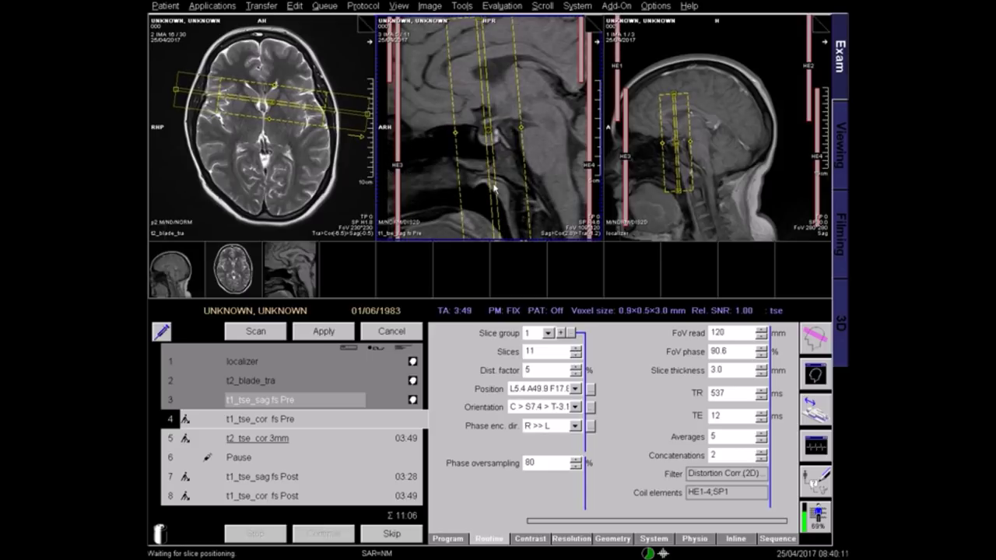
In the axial view, centre the t1_tse_cor fs Pre slice block on the pituitary and rotate it perpendicular to the brain midline
left_click(292, 147)
scroll(292, 148, "up", 5)
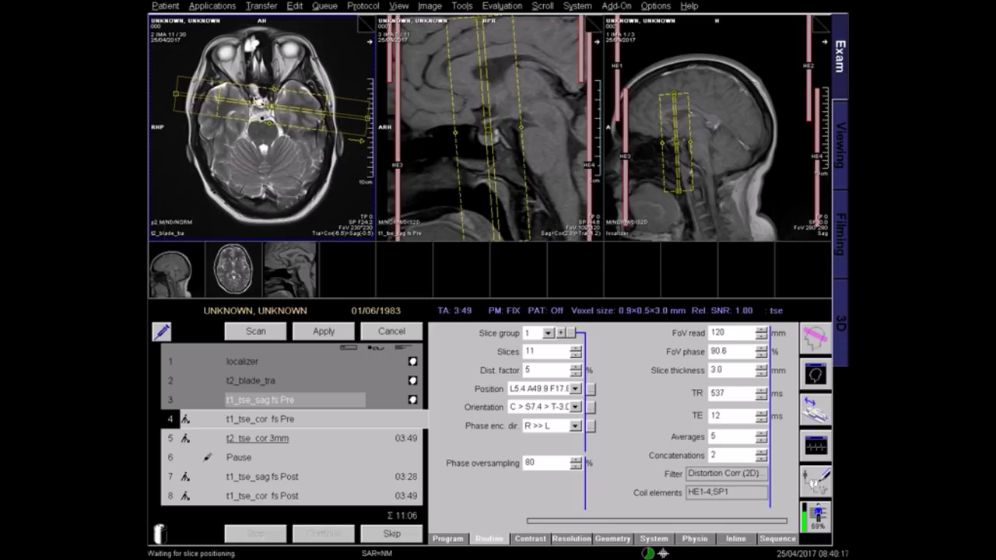
left_click_drag(274, 106, 259, 104)
scroll(287, 124, "down", 1)
scroll(272, 119, "up", 1)
scroll(272, 106, "down", 2)
scroll(280, 108, "down", 1)
left_click_drag(287, 109, 291, 101)
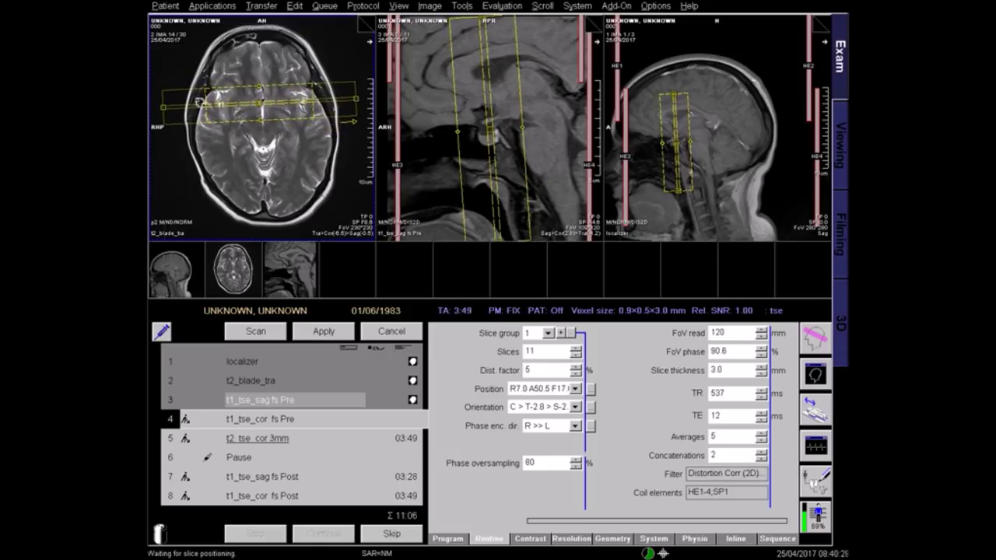
Centre the t1_tse_cor fs Pre slice block on the midline in the axial and coronal views, and apply the sequence
scroll(300, 99, "up", 3)
scroll(261, 109, "up", 2)
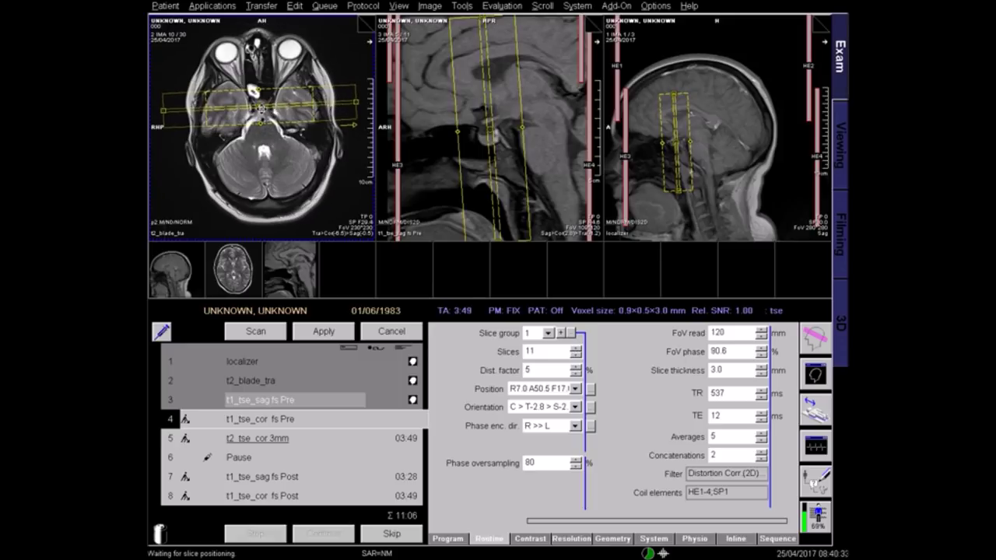
left_click_drag(260, 107, 262, 105)
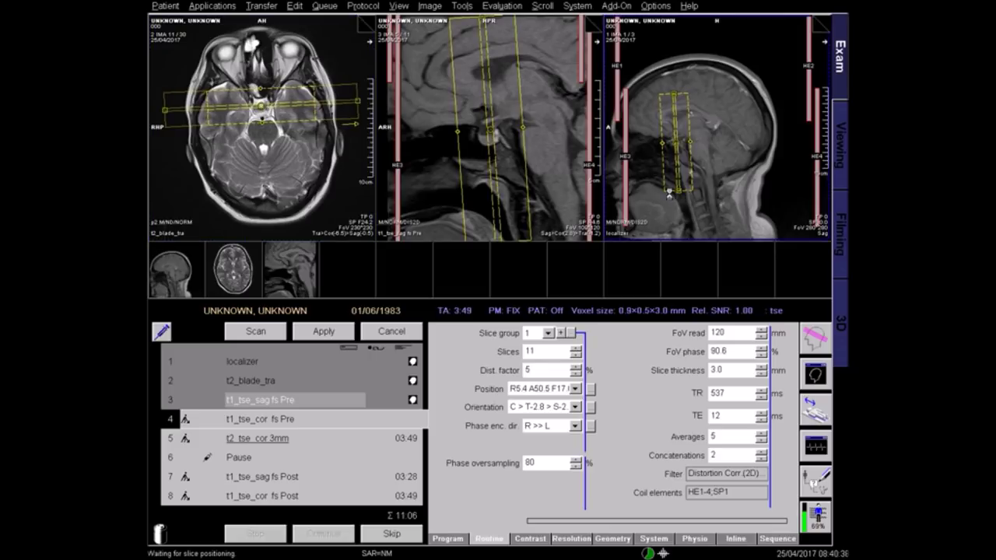
scroll(672, 198, "down", 1)
left_click_drag(714, 144, 717, 148)
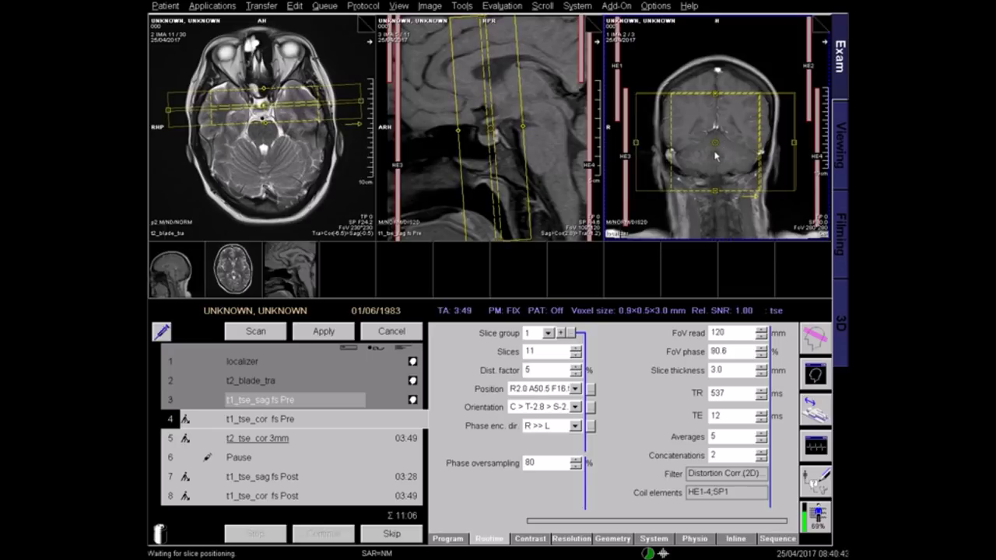
left_click(327, 332)
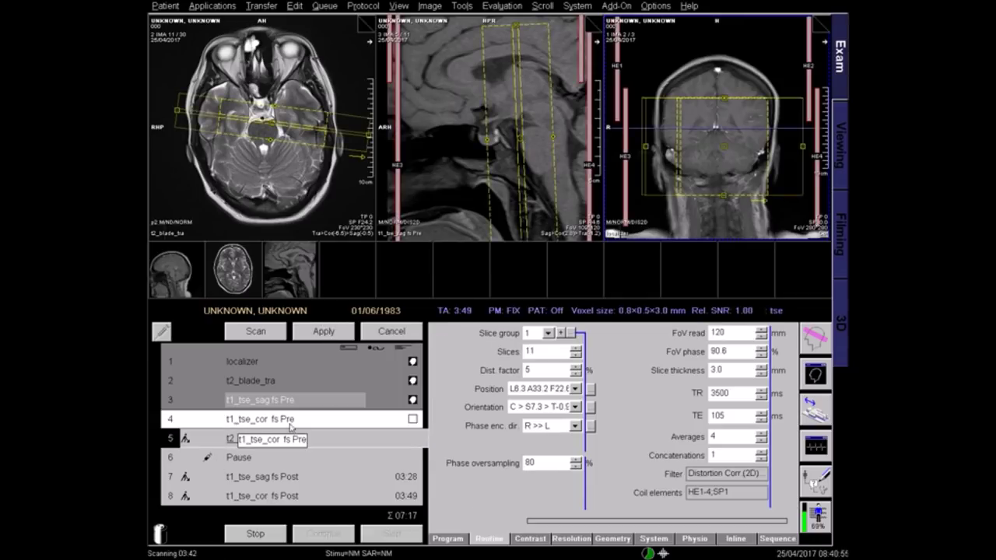
Copy the slice position and orientation from t1_tse_cor fs Pre to t2_tse_cor 3mm, and apply the sequence
right_click(256, 421)
left_click(312, 348)
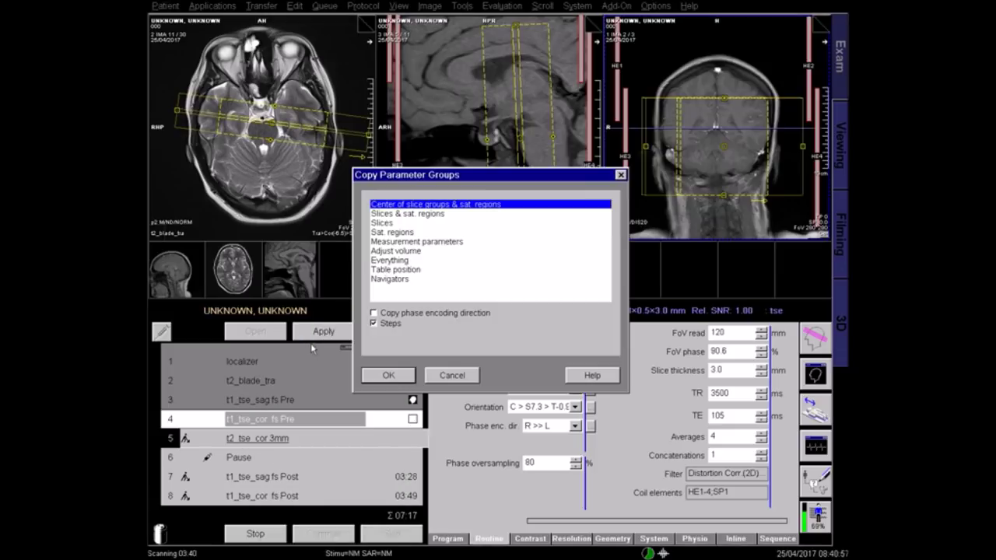
left_click(389, 376)
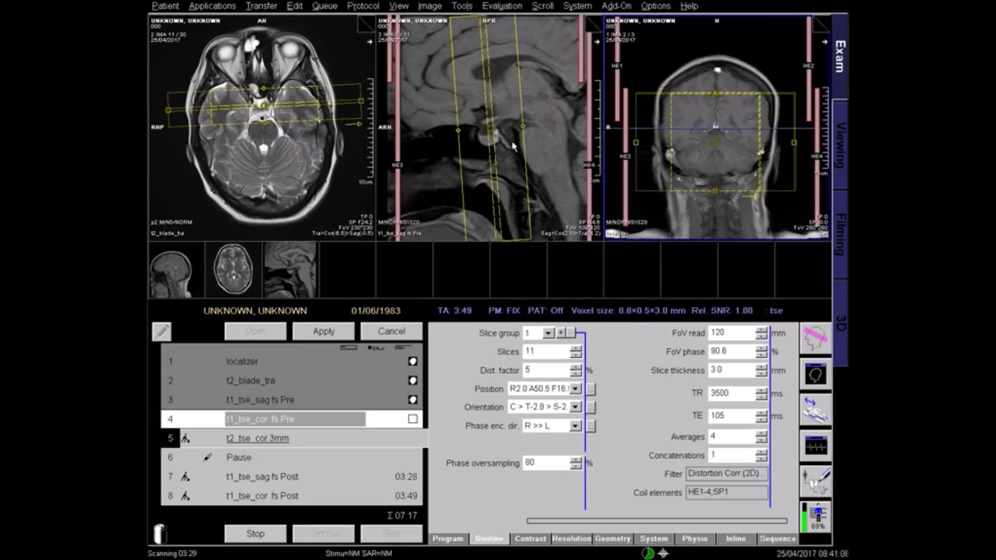
left_click(326, 332)
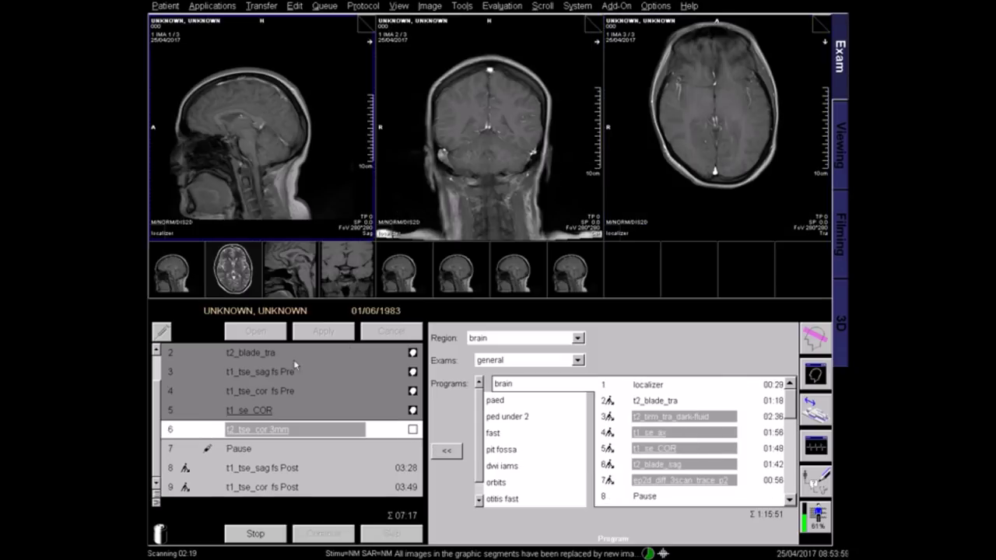
Open t1_tse_sag fs Post, copy the slice position and orientation from t1_tse_sag fs Pre into it, and apply the sequence
left_click(300, 477)
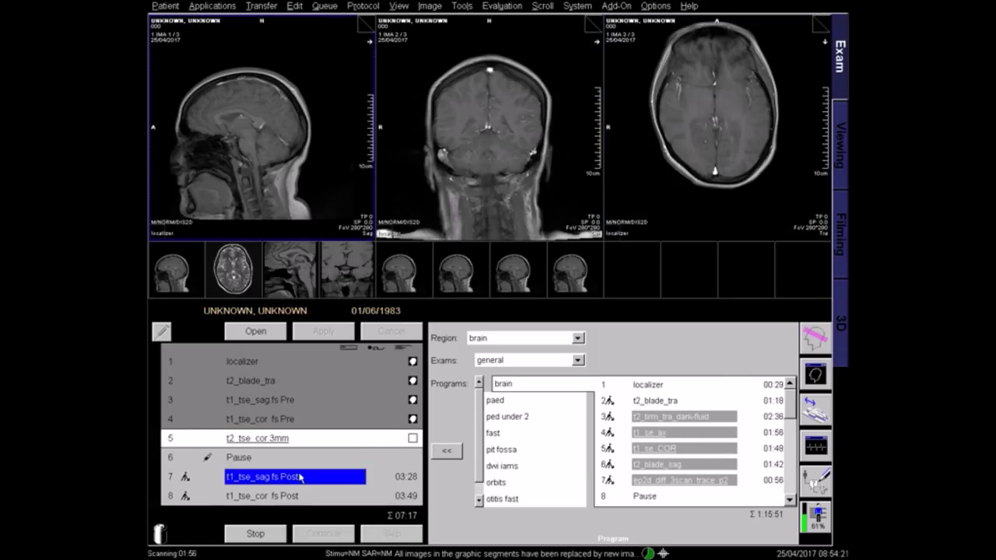
left_click(263, 335)
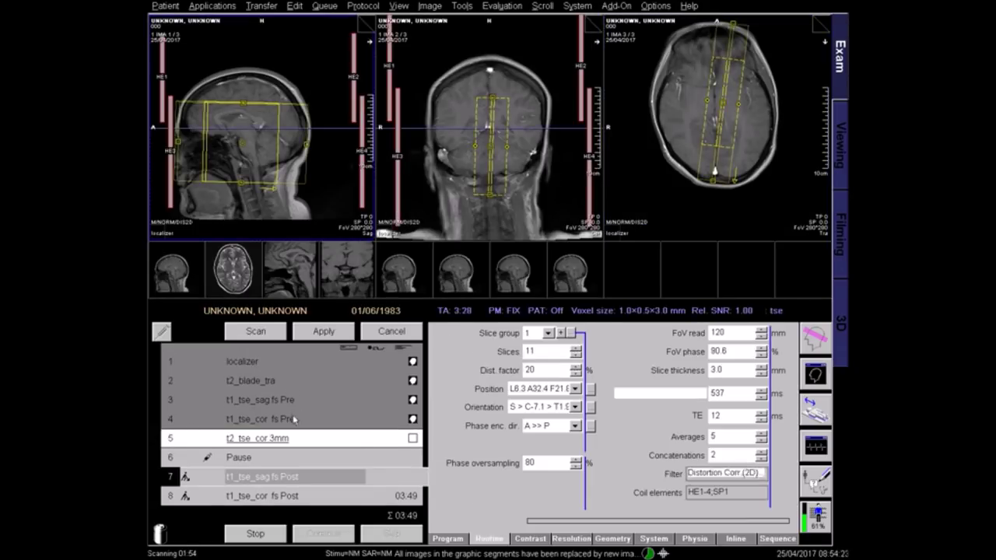
right_click(291, 400)
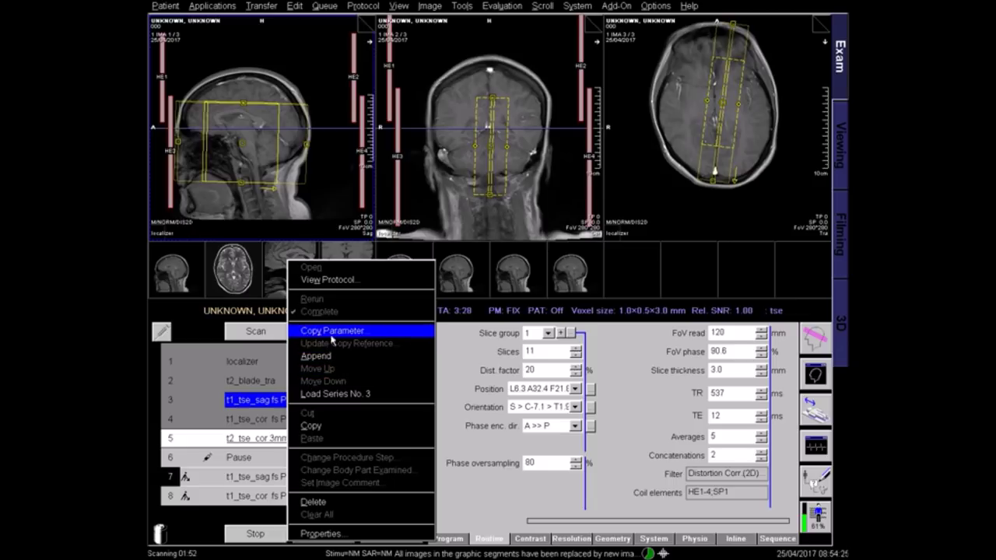
left_click(366, 329)
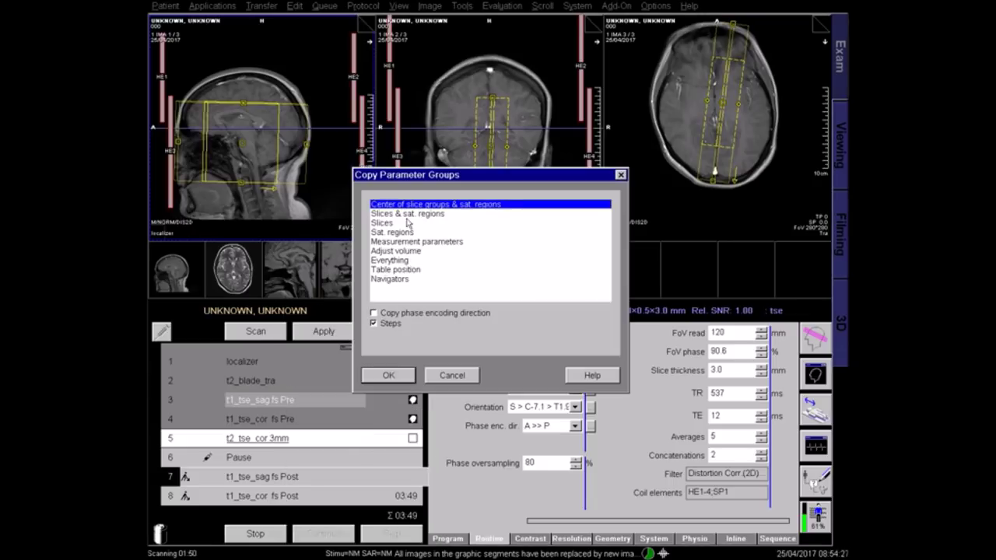
left_click(384, 374)
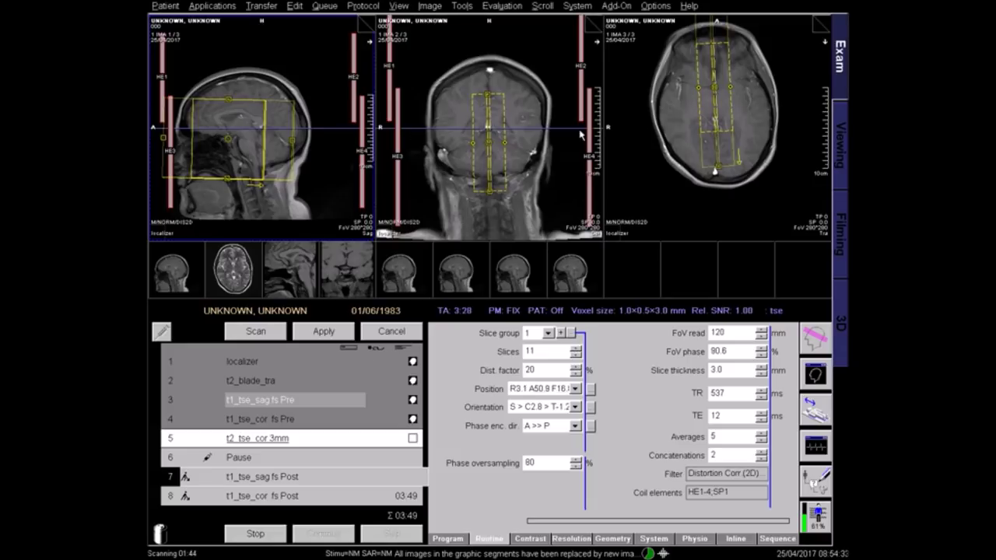
left_click(321, 337)
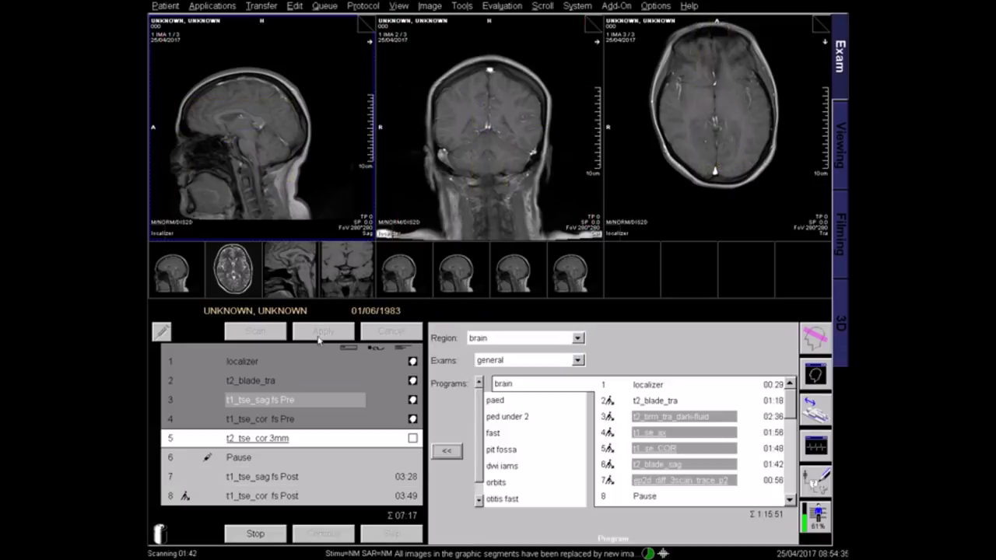
Open t1_tse_cor fs Post and copy the slice position and orientation from t1_tse_cor fs Pre into it
left_click(280, 496)
left_click(265, 333)
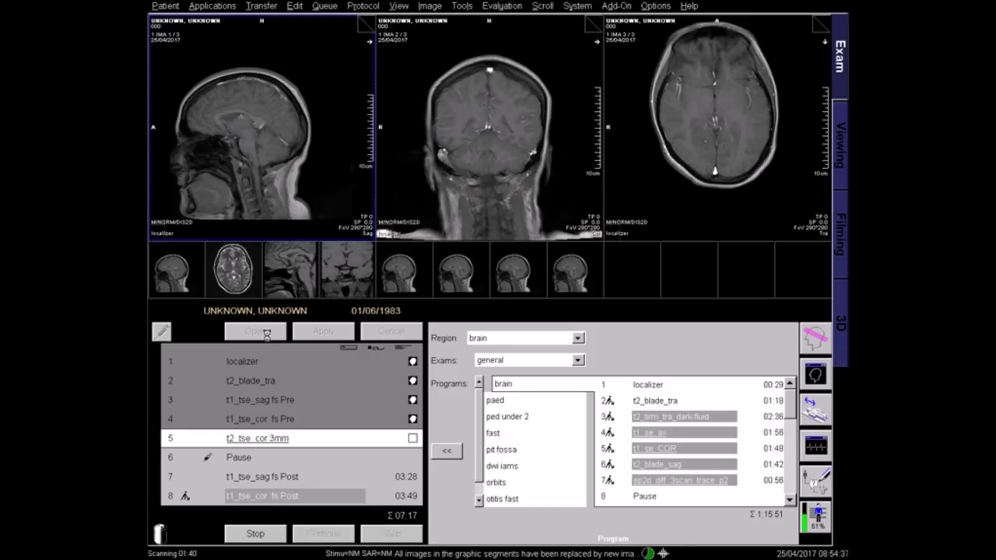
right_click(272, 418)
left_click(342, 350)
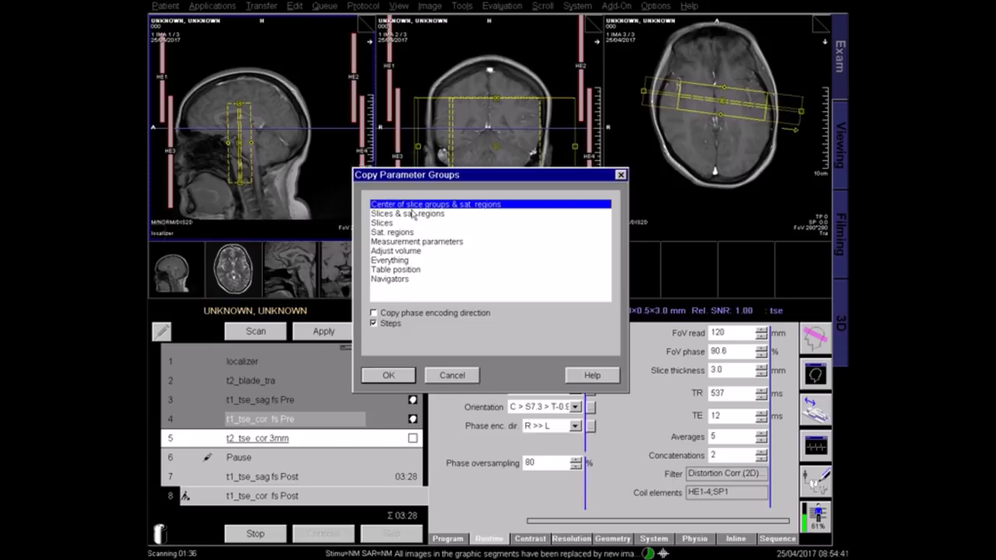
left_click(385, 377)
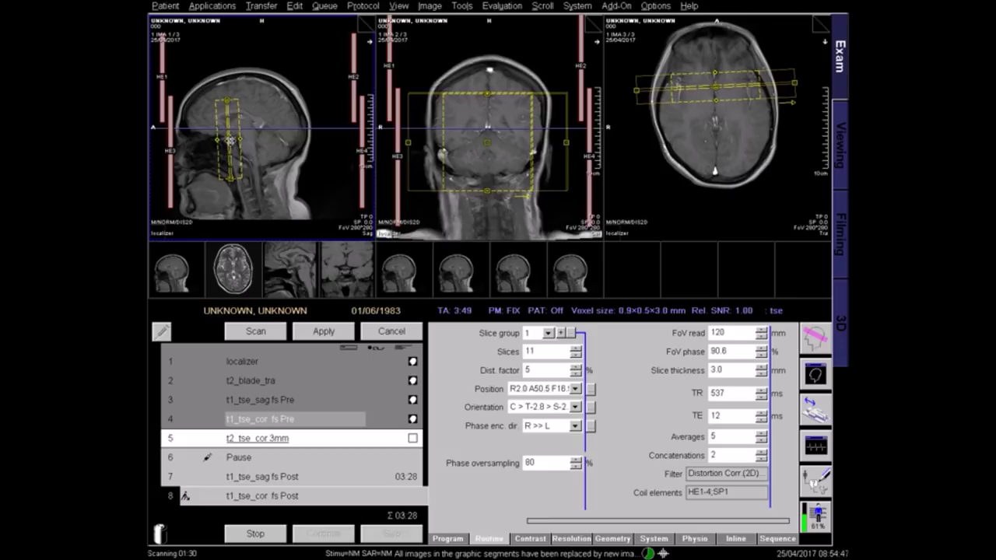
Check the t1_tse_cor fs Post slice block on the midline t1_tse_sag fs Pre image and apply the sequence
left_click_drag(289, 272, 236, 162)
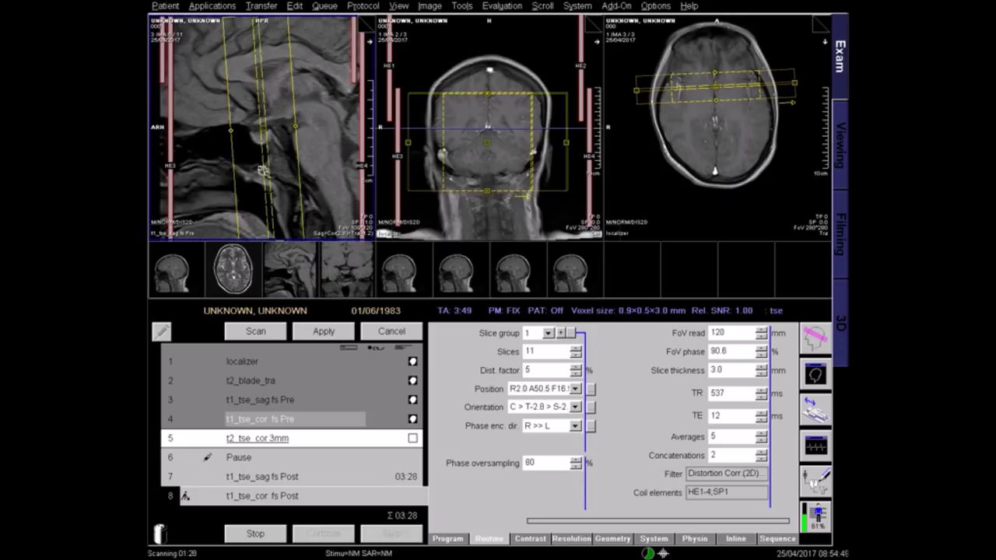
scroll(265, 172, "down", 2)
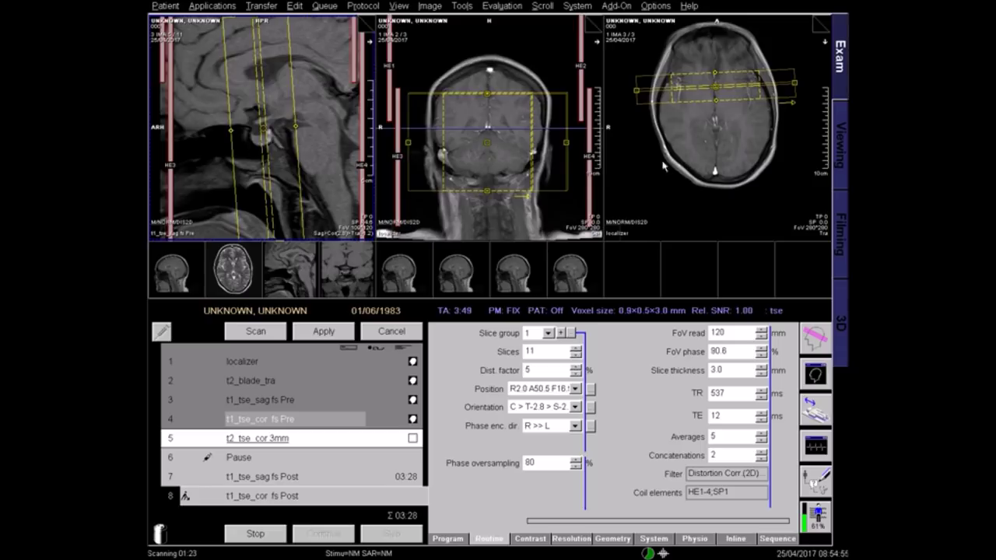
left_click(323, 333)
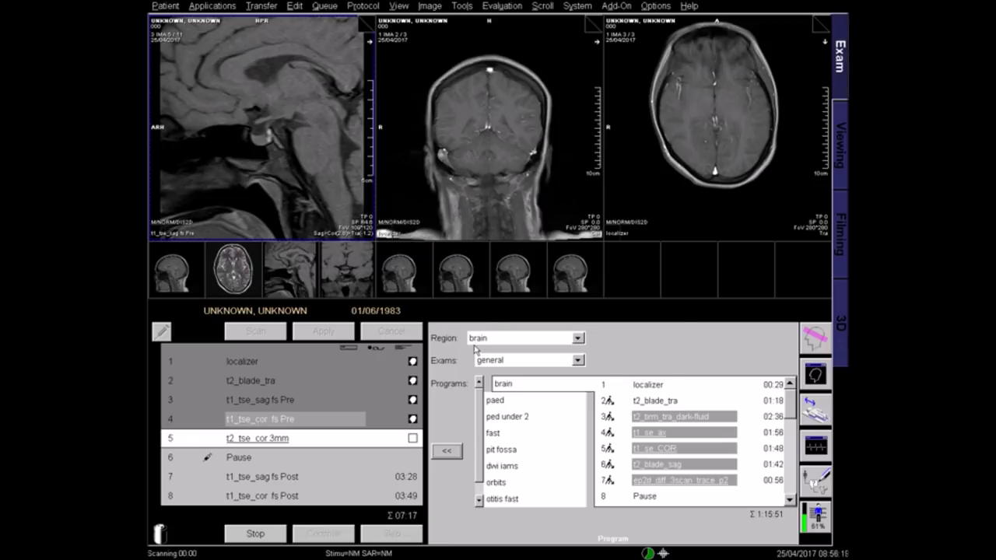
Record the contrast agent for the paused exam as 10 ml of Dotarem
left_click(359, 346)
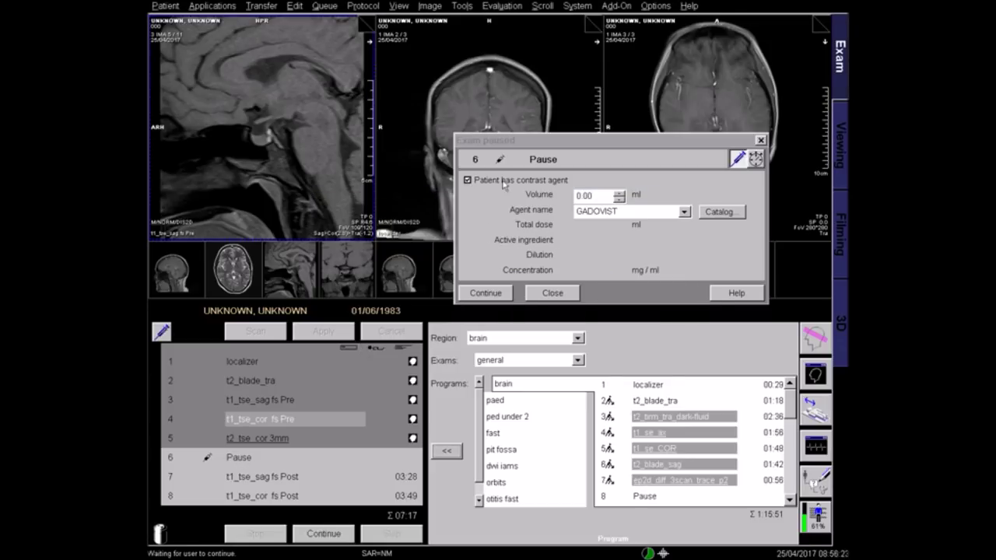
left_click_drag(607, 195, 533, 198)
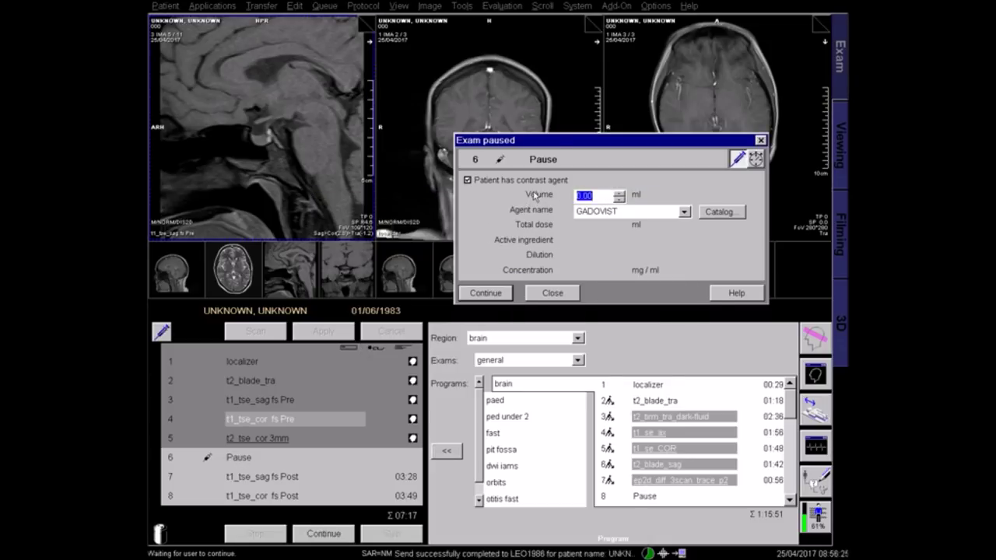
type("10")
left_click(684, 212)
left_click(642, 234)
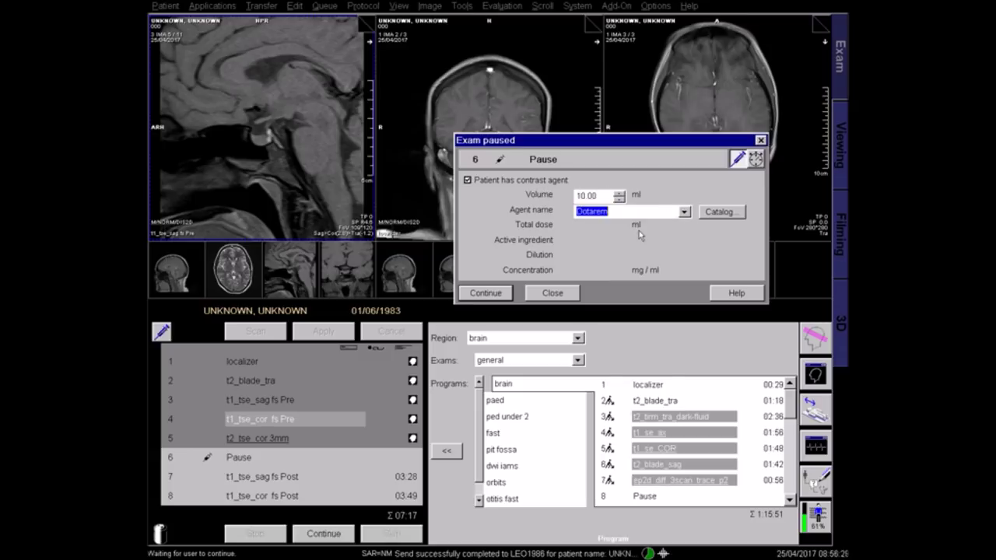
Move the patient table out for the contrast injection, and resume the paused exam, accepting the automatic table move
left_click(816, 413)
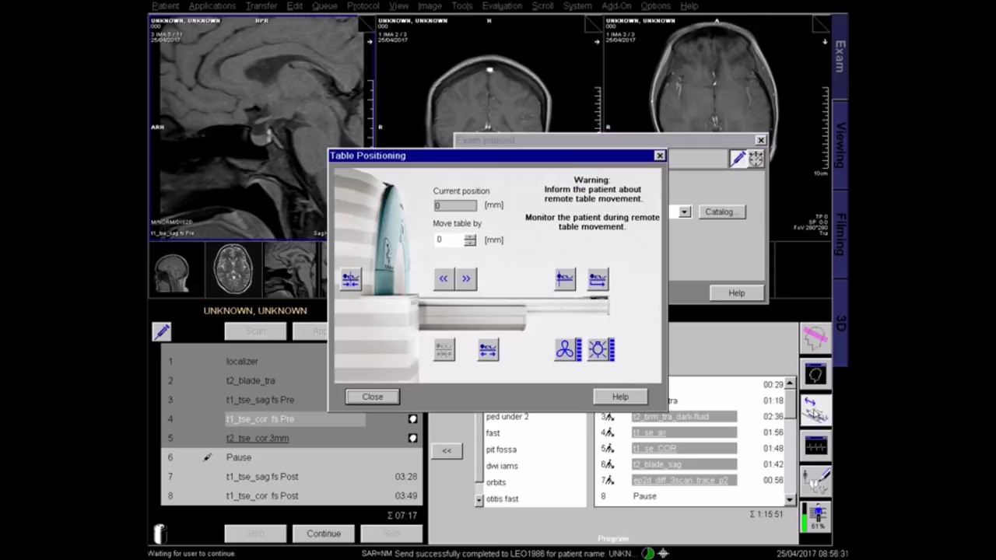
left_click(565, 280)
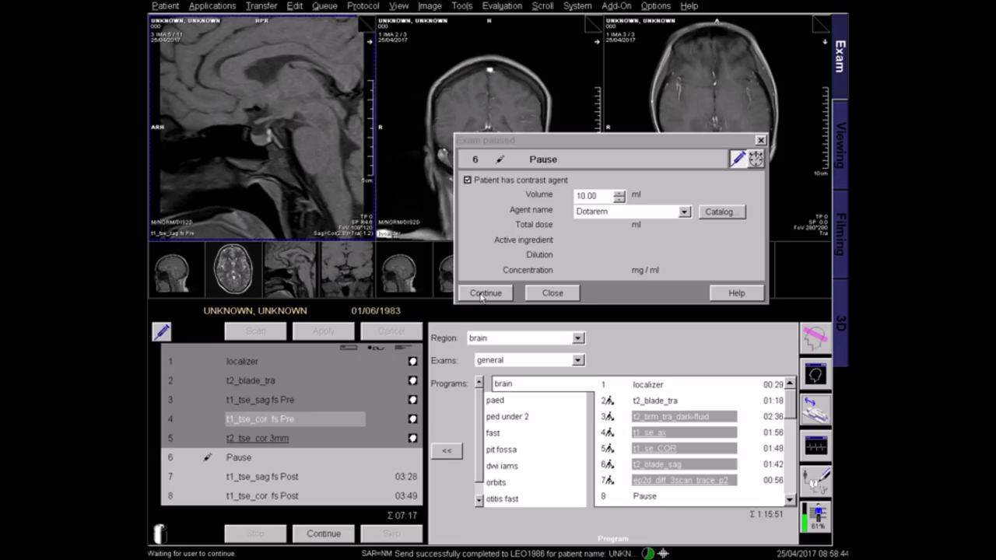
left_click(482, 296)
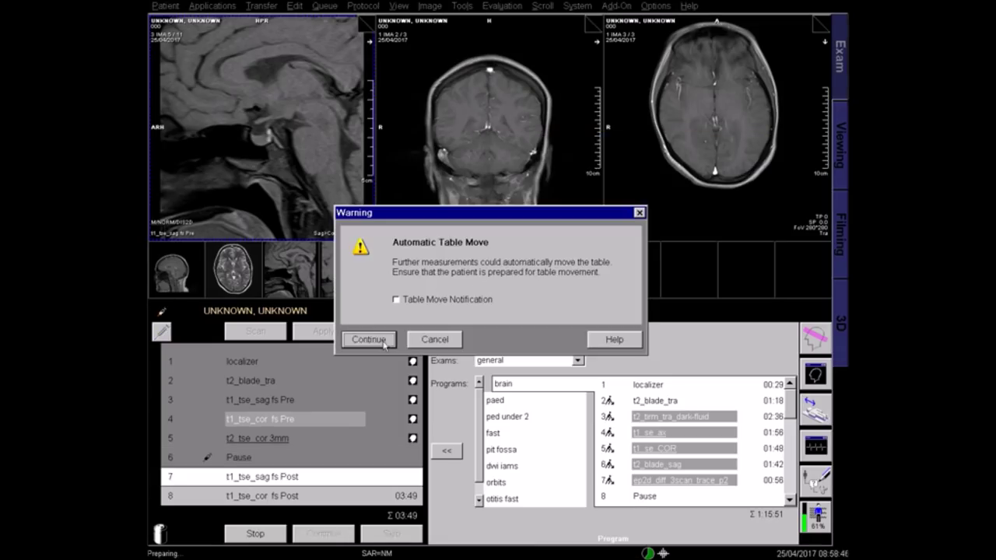
left_click(386, 343)
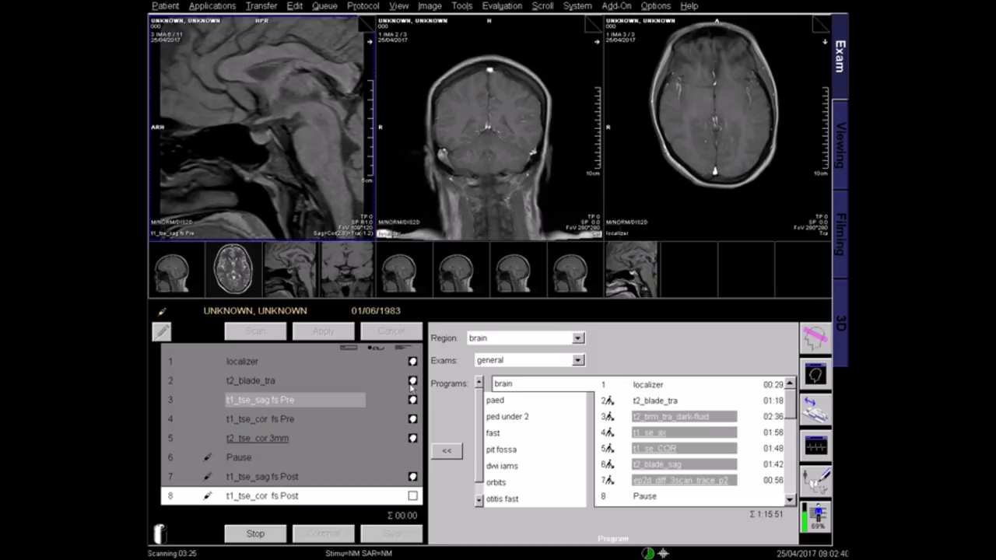
Load the t2_blade_tra images into the views and examine the axial brain slices from the ventricles down to the pituitary level
left_click(411, 381)
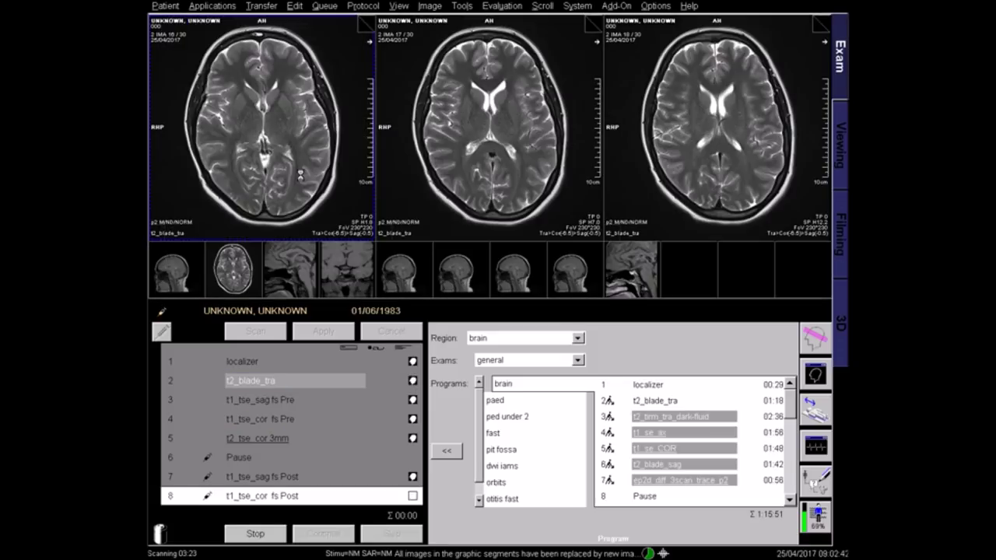
scroll(300, 178, "up", 7)
scroll(292, 156, "down", 7)
scroll(284, 132, "up", 3)
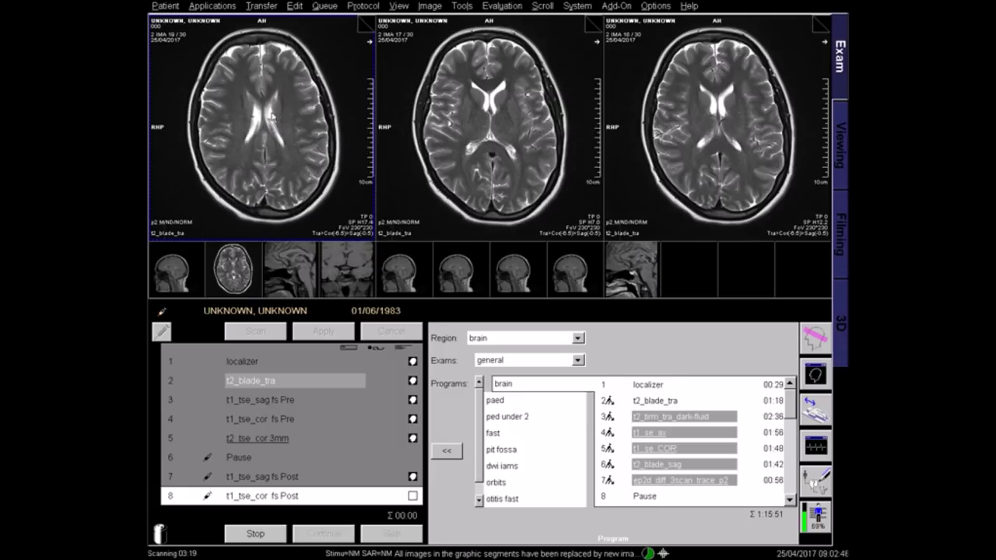
scroll(275, 126, "down", 3)
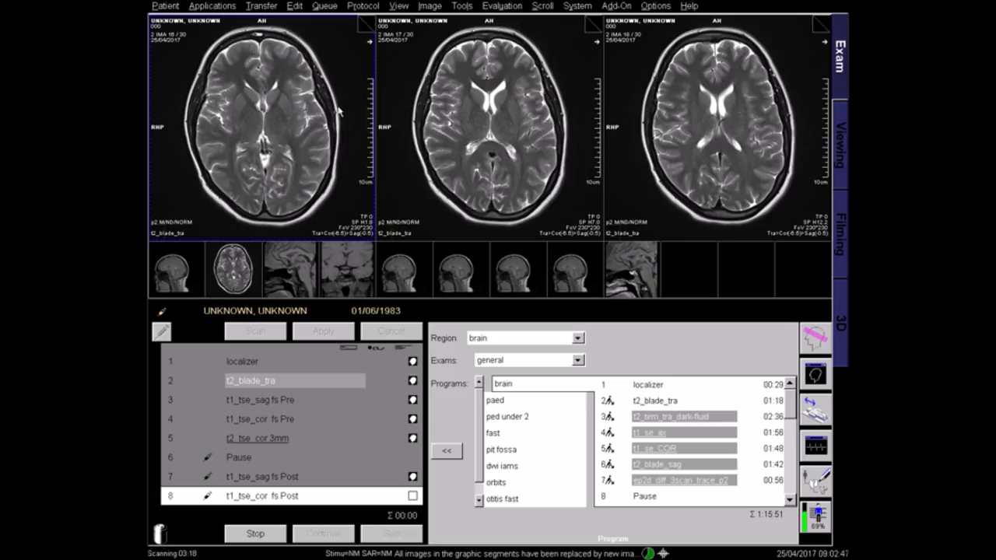
scroll(339, 117, "down", 3)
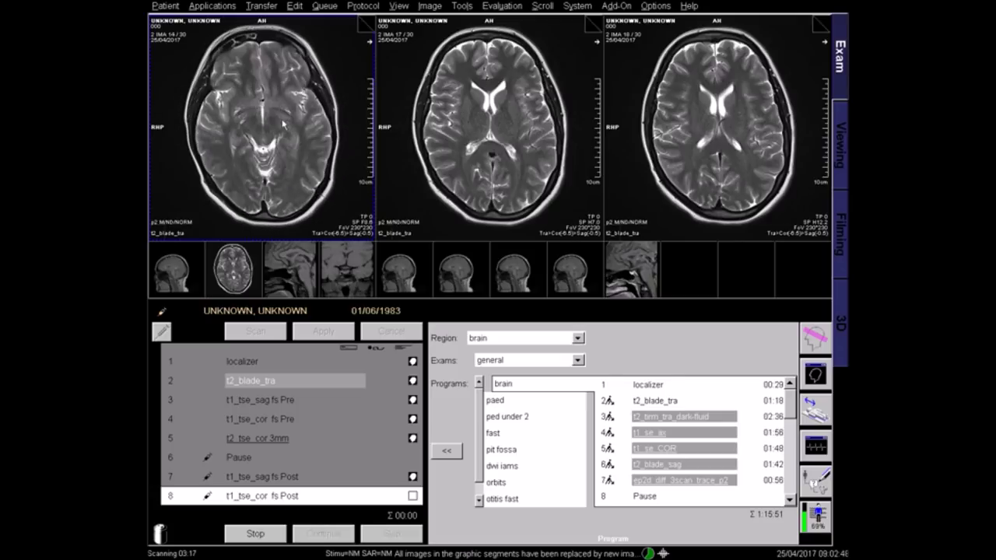
scroll(282, 125, "down", 3)
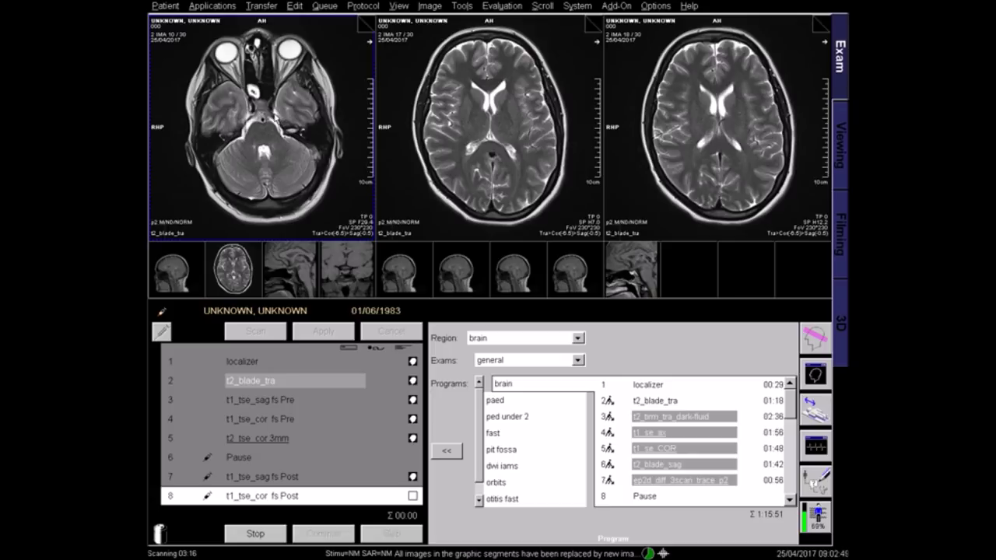
scroll(292, 53, "up", 2)
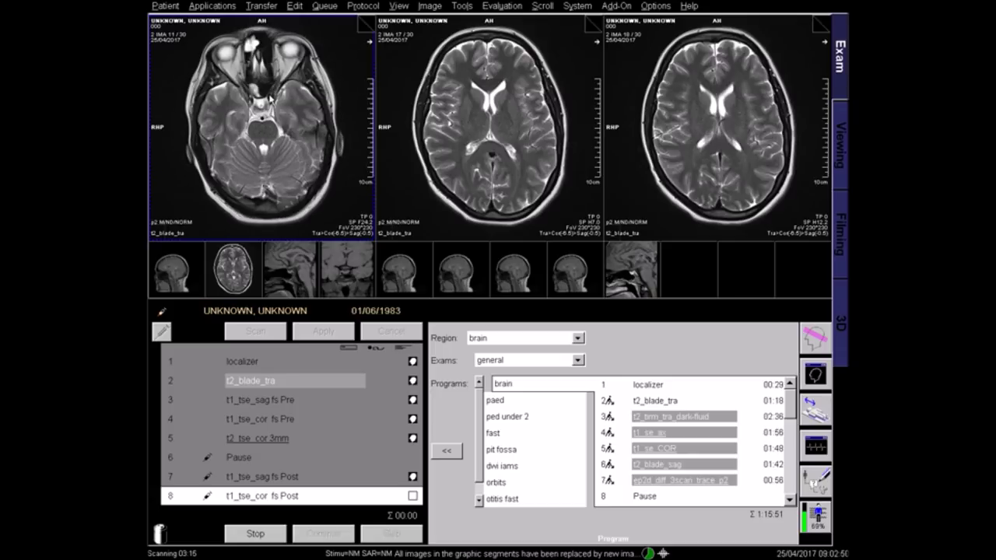
scroll(264, 125, "down", 1)
scroll(265, 109, "down", 1)
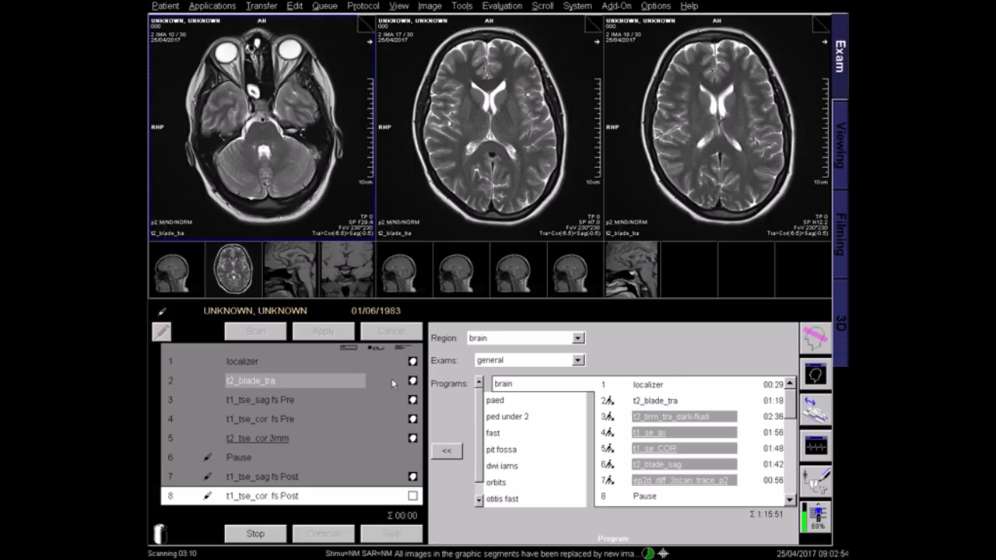
Load the t1_tse_sag fs Pre images into the views and examine the pituitary gland on the slices around the midline
left_click_drag(410, 401, 336, 194)
scroll(303, 172, "up", 2)
scroll(262, 149, "down", 1)
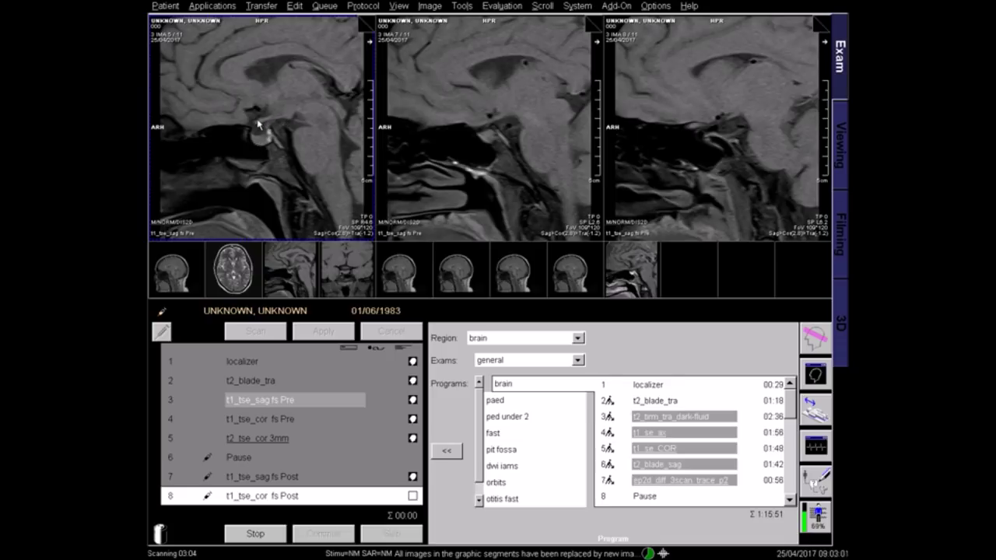
scroll(270, 134, "down", 1)
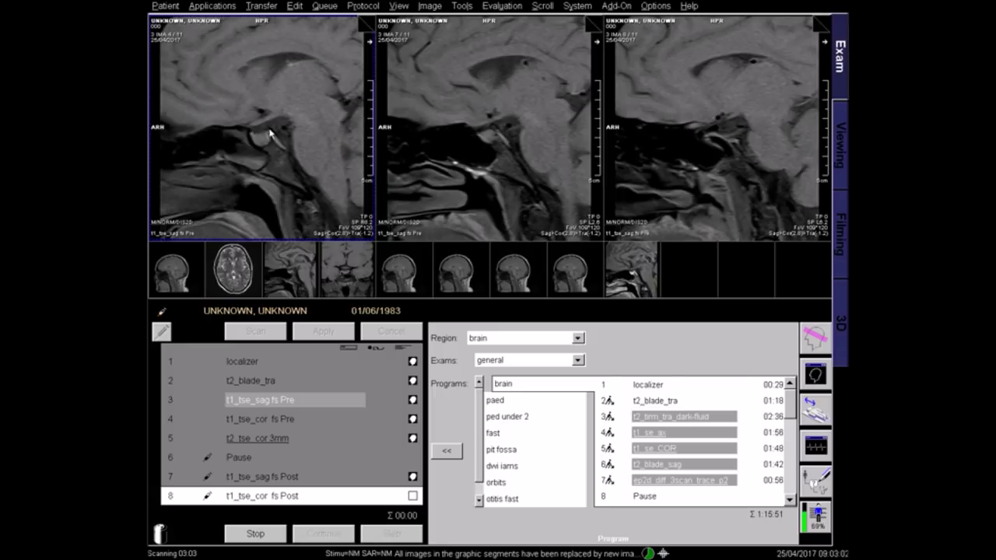
Examine the pituitary fossa again on the sagittal t1_tse_sag fs Pre slices, moving back and forth across the midline
scroll(269, 137, "down", 3)
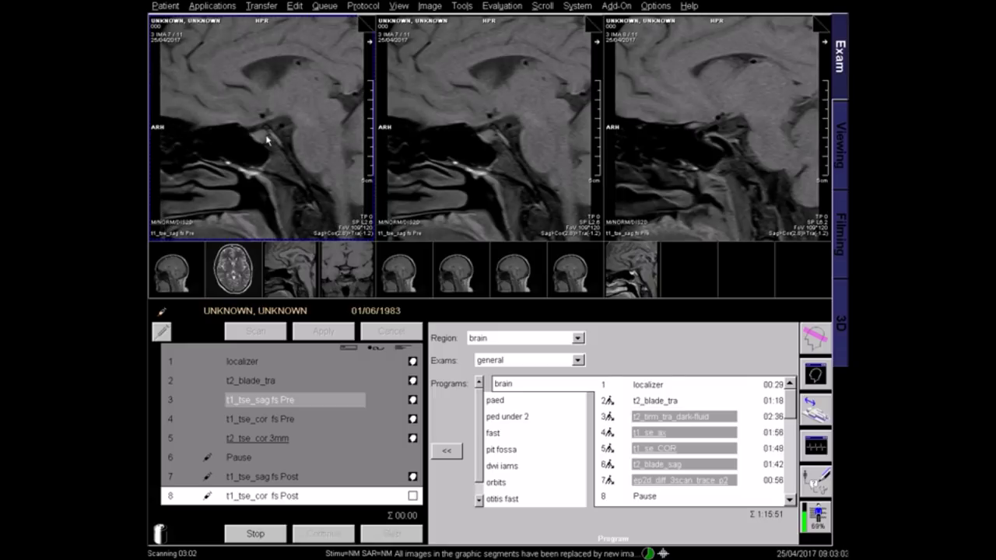
scroll(266, 140, "down", 2)
scroll(263, 144, "up", 3)
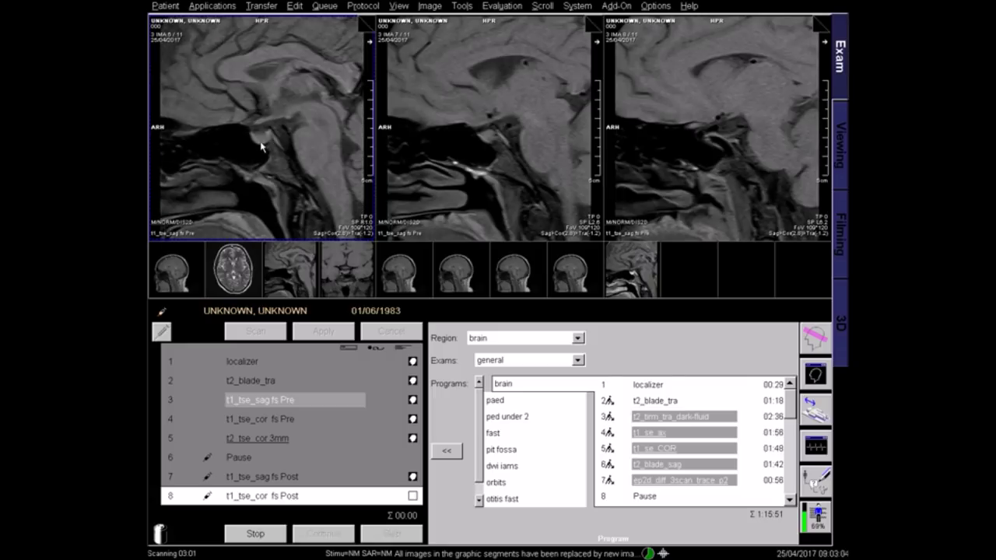
scroll(260, 144, "up", 1)
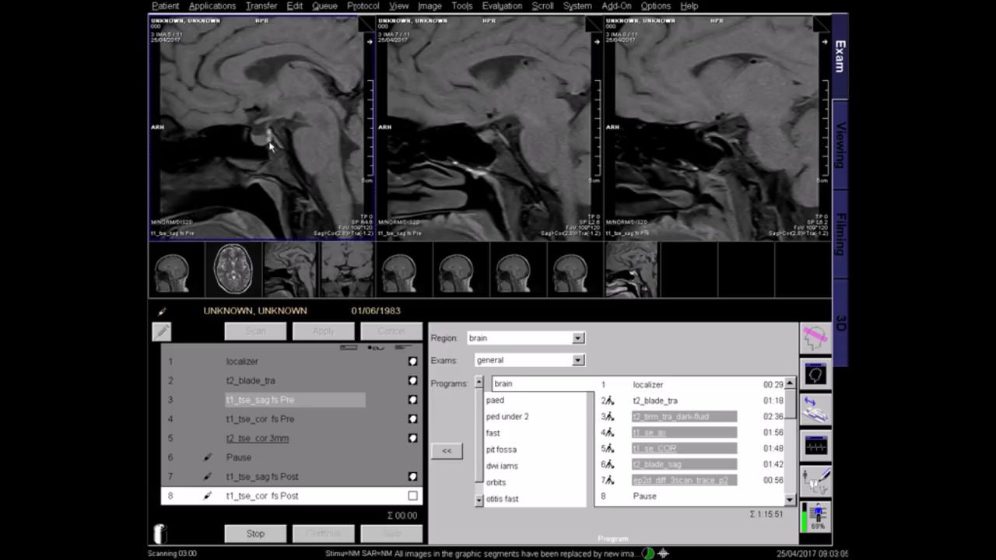
scroll(286, 186, "down", 2)
scroll(285, 172, "up", 2)
Load the t1_tse_cor fs Pre images into the first view and examine the pituitary gland on the coronal slices from front to back
left_click(413, 421)
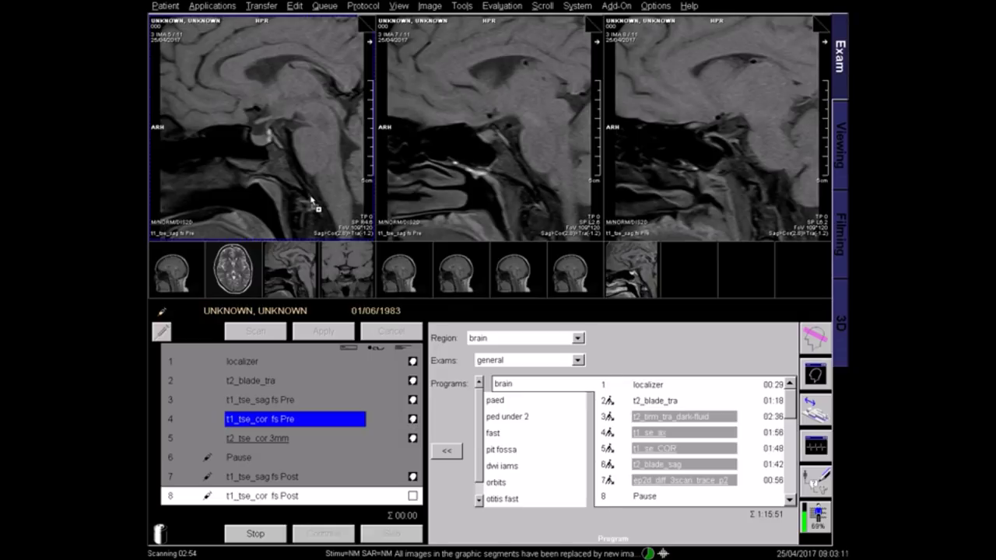
left_click_drag(312, 200, 312, 179)
scroll(296, 177, "up", 2)
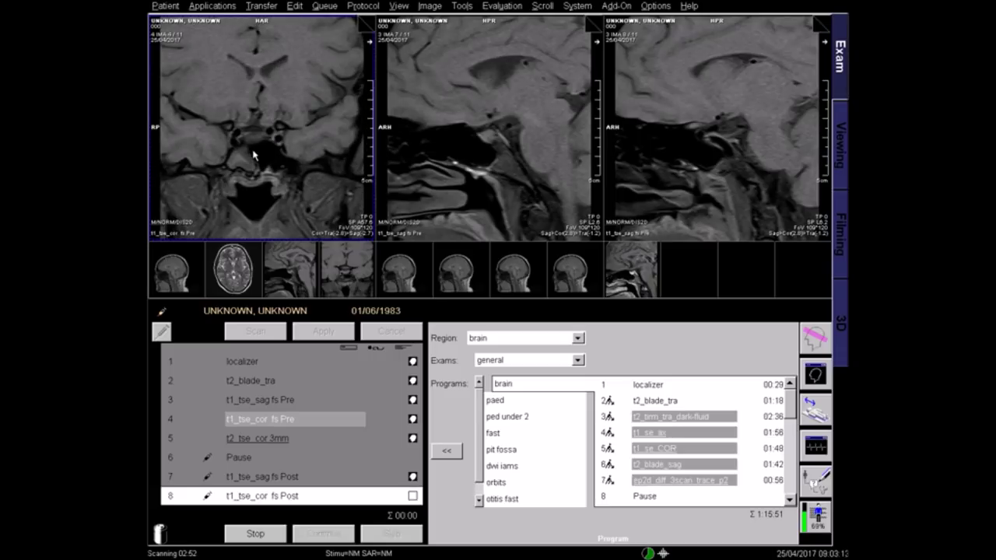
scroll(254, 154, "down", 1)
scroll(254, 153, "down", 1)
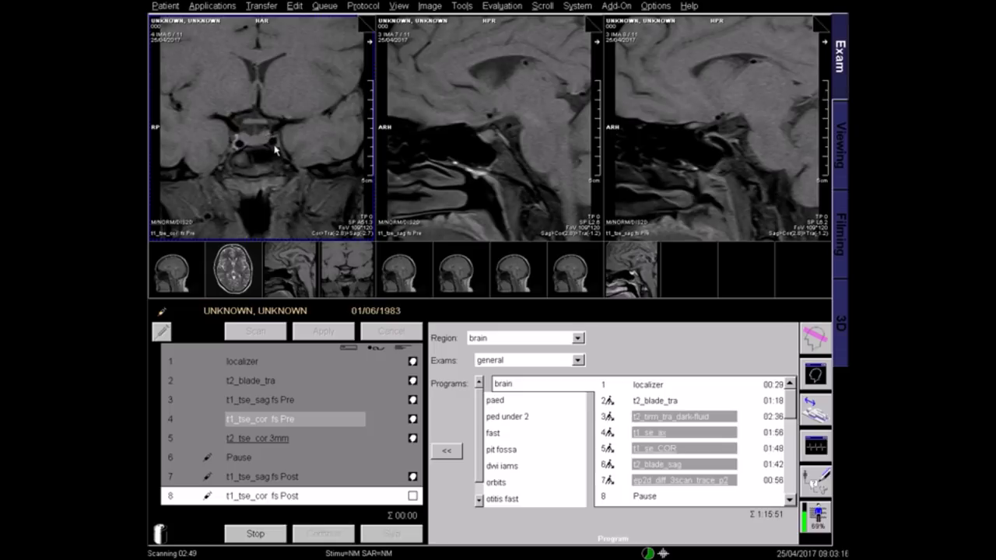
scroll(275, 150, "down", 2)
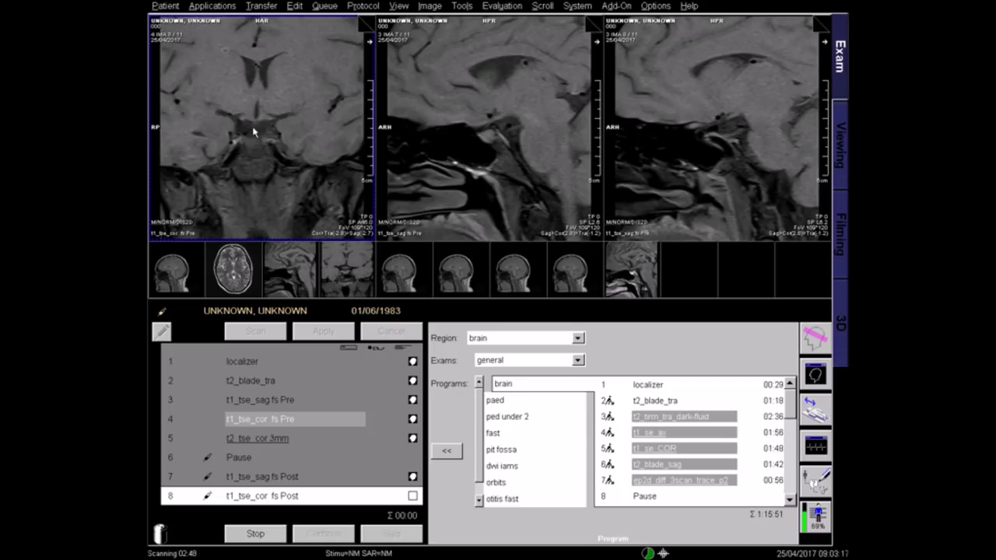
scroll(252, 132, "up", 1)
scroll(259, 127, "up", 2)
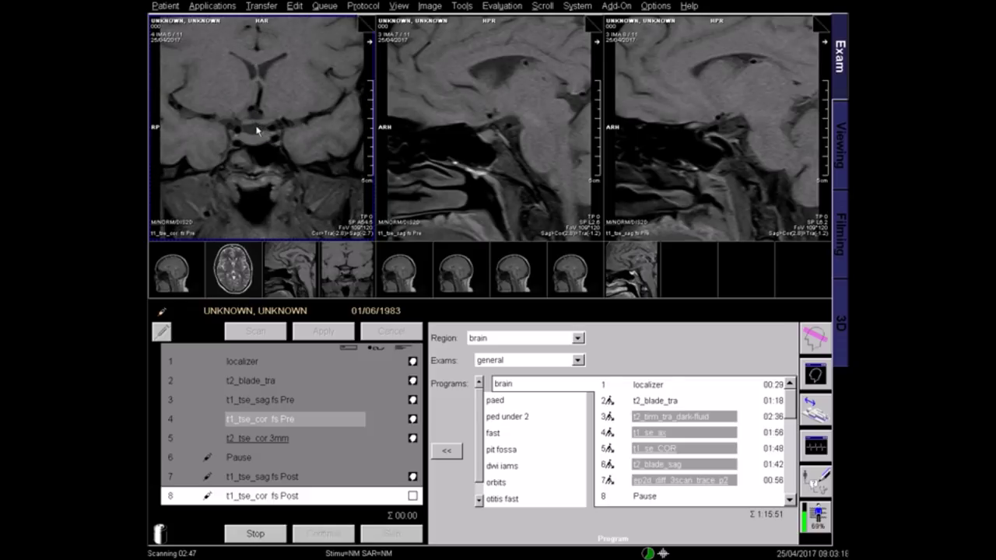
scroll(257, 131, "down", 3)
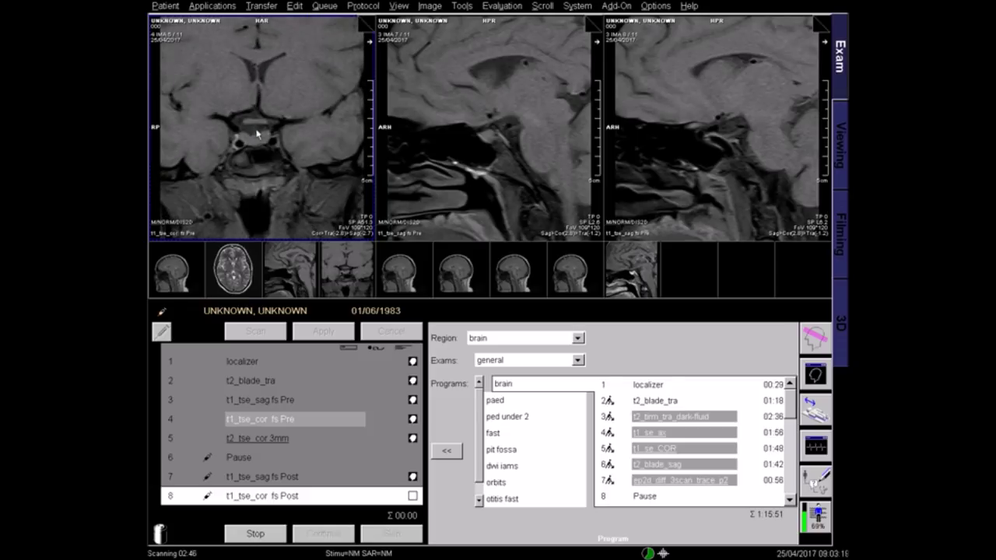
scroll(257, 134, "down", 1)
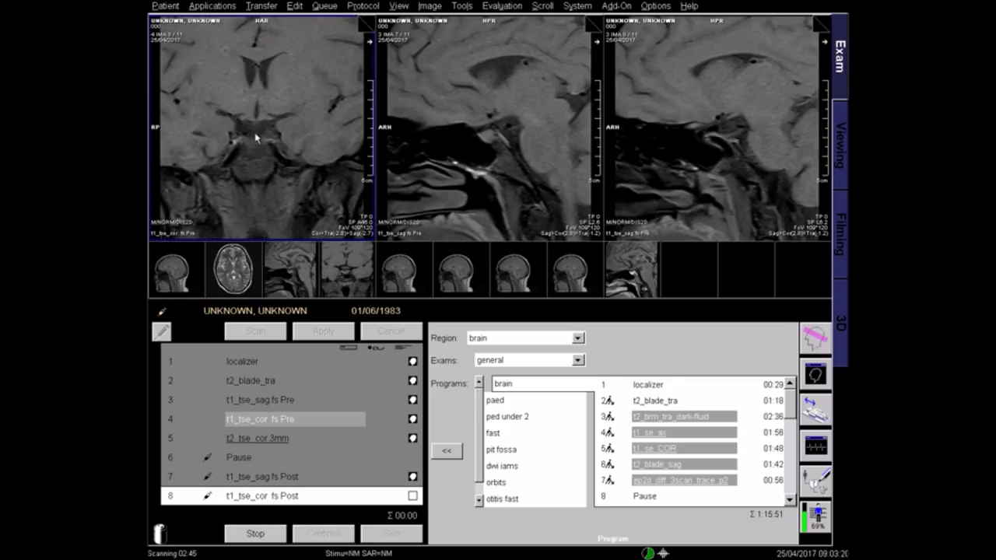
scroll(257, 137, "up", 4)
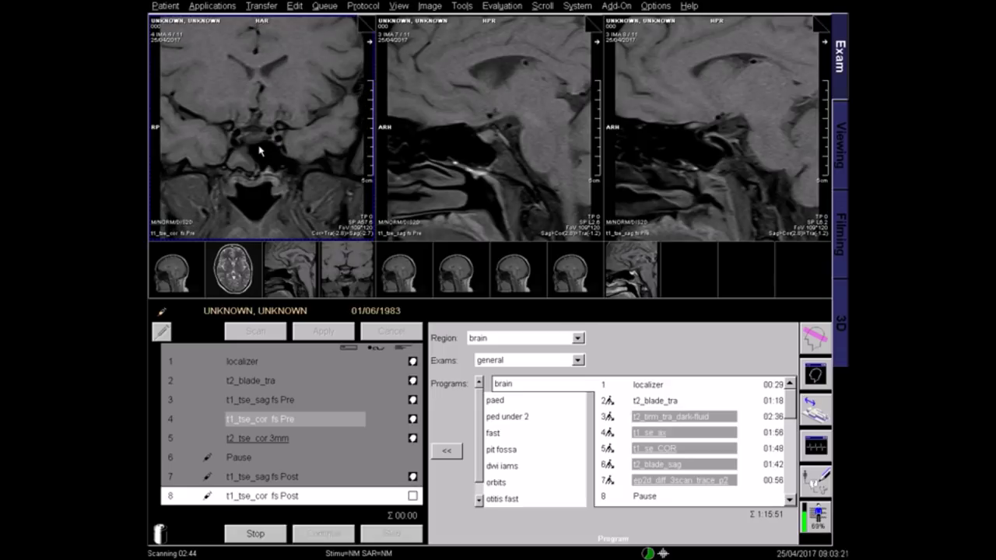
scroll(258, 149, "up", 1)
scroll(255, 147, "down", 1)
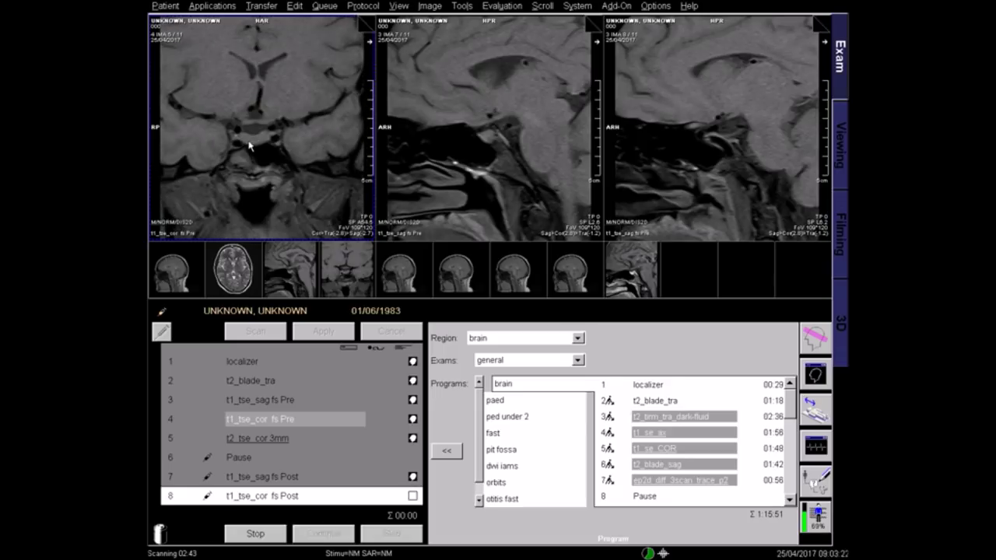
scroll(249, 141, "down", 1)
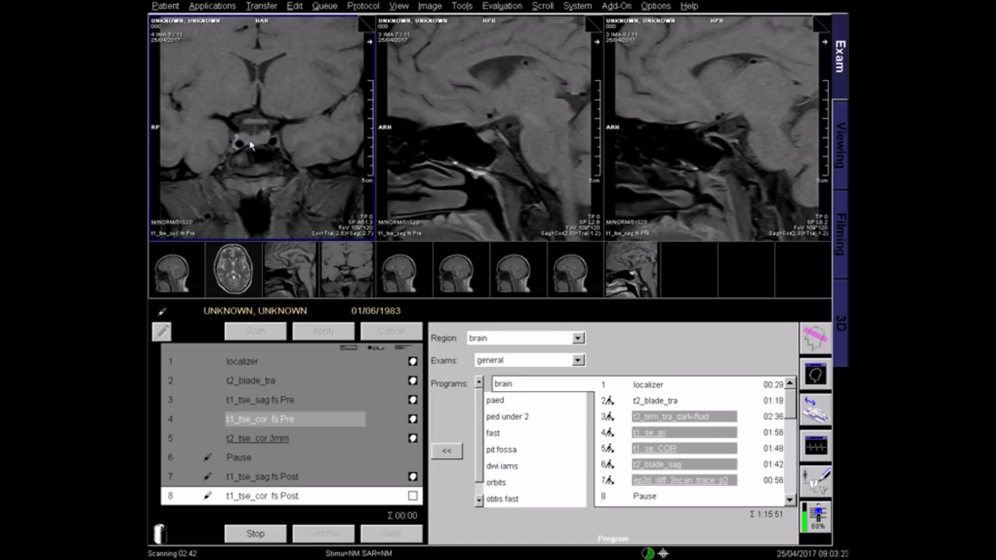
Load the t2_tse_cor 3mm images into the first view and examine the coronal slices through the pituitary fossa
left_click(406, 437)
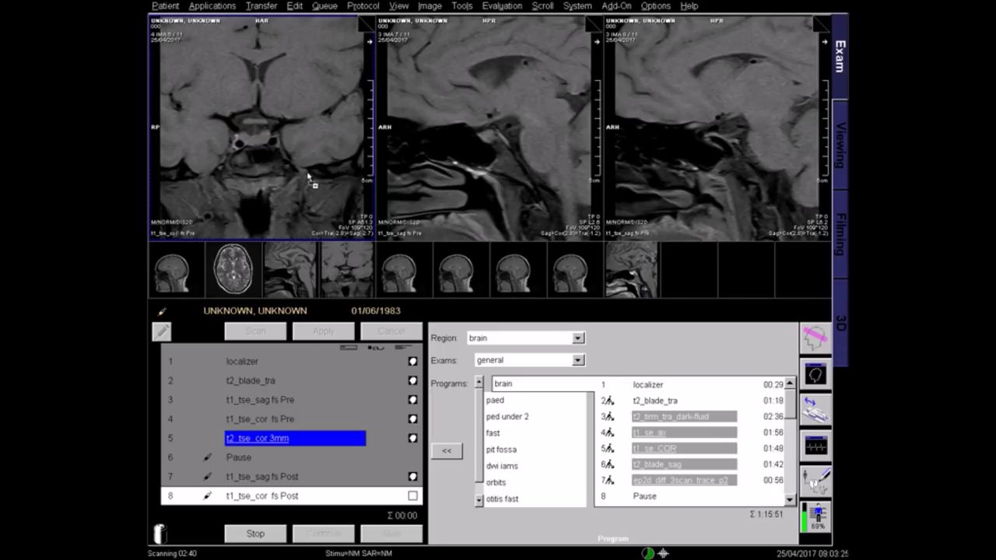
left_click_drag(308, 177, 306, 176)
scroll(307, 178, "up", 2)
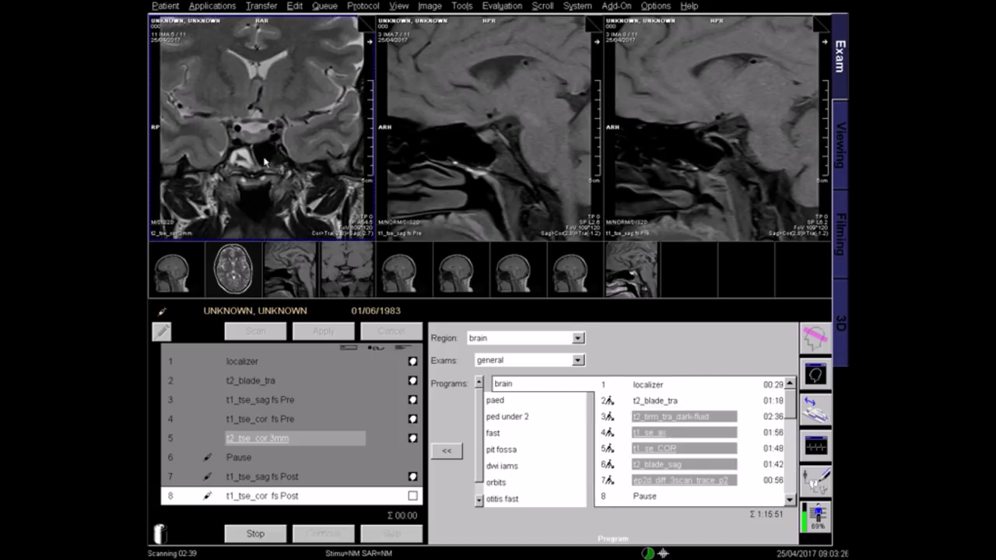
scroll(257, 148, "down", 2)
scroll(241, 138, "down", 2)
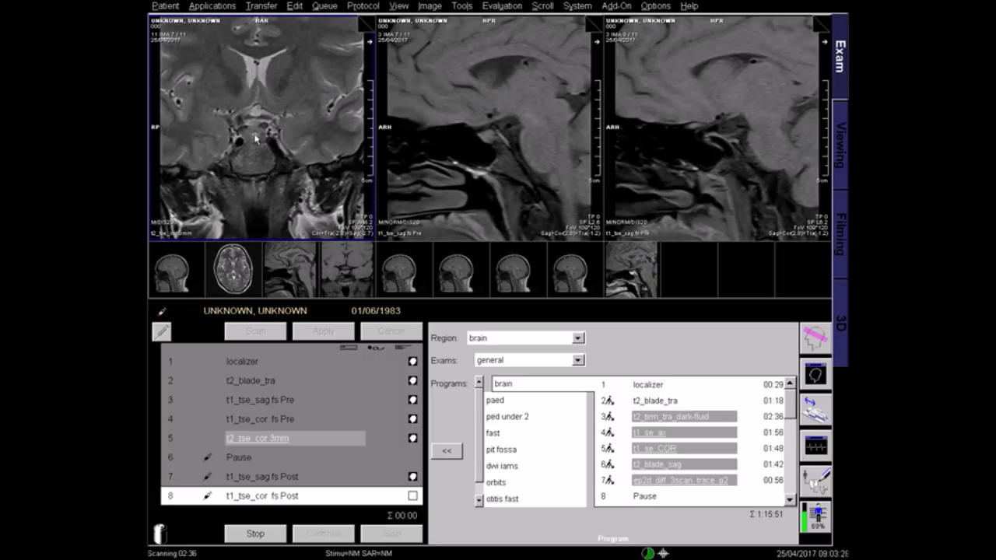
scroll(251, 144, "up", 4)
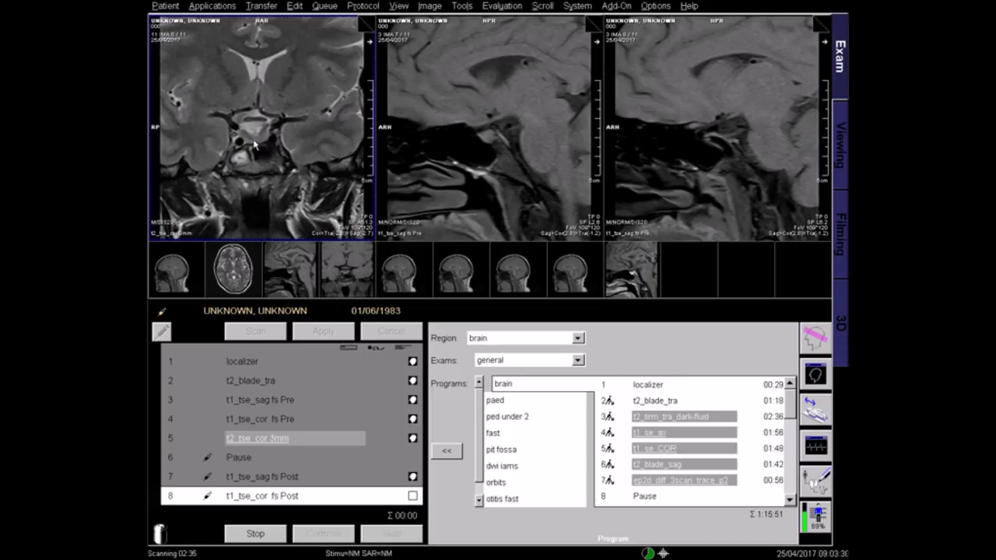
scroll(251, 140, "up", 2)
scroll(257, 136, "down", 1)
scroll(259, 140, "down", 2)
scroll(257, 142, "down", 1)
scroll(265, 140, "up", 2)
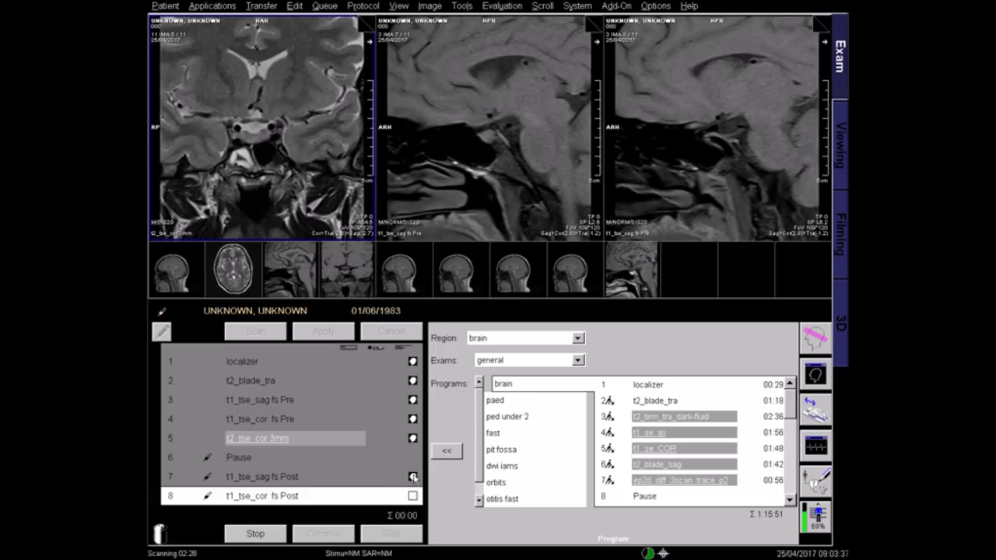
Load the t1_tse_sag fs Post images into the first view and examine the pituitary gland on the contrast-enhanced sagittal slices
left_click_drag(417, 479, 304, 181)
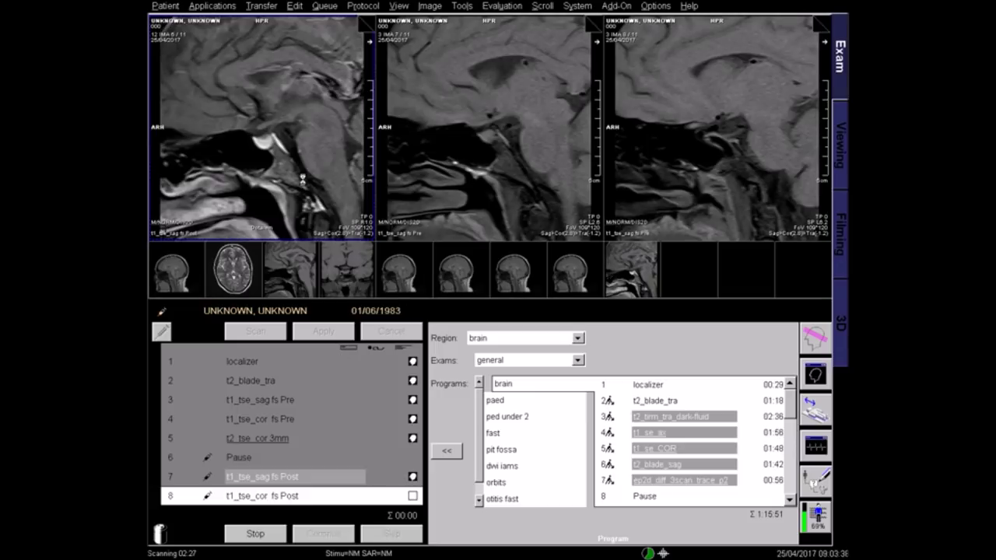
scroll(269, 160, "down", 1)
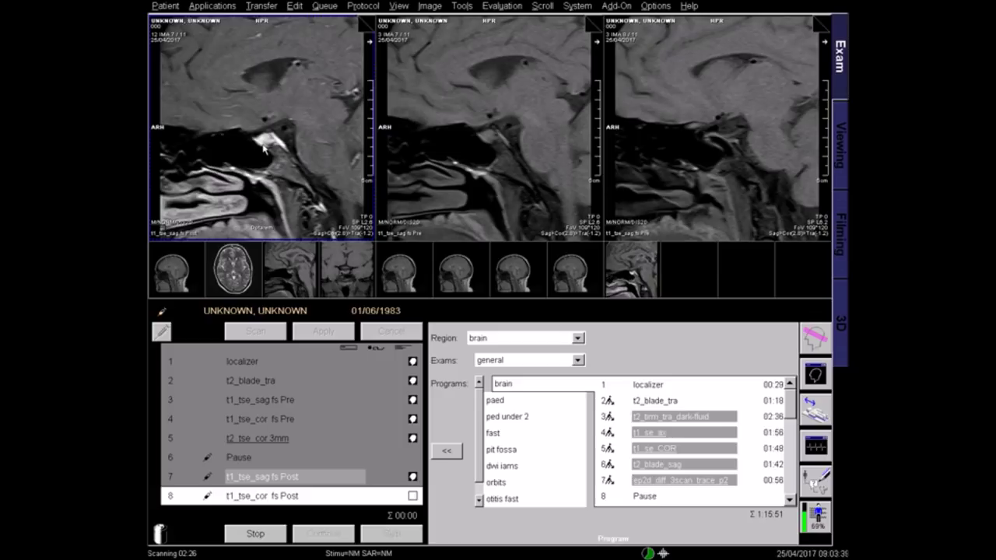
scroll(265, 150, "up", 2)
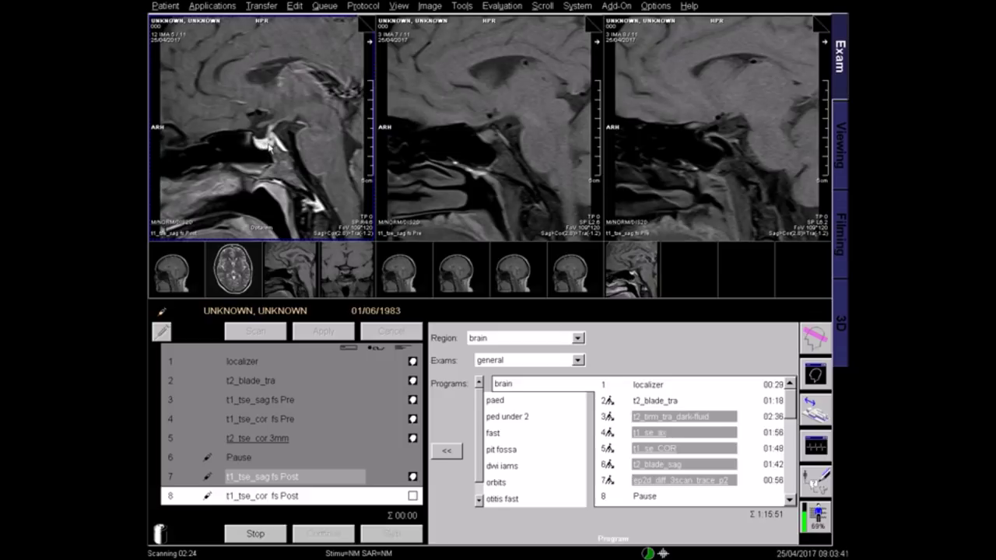
scroll(271, 145, "up", 1)
scroll(272, 146, "up", 2)
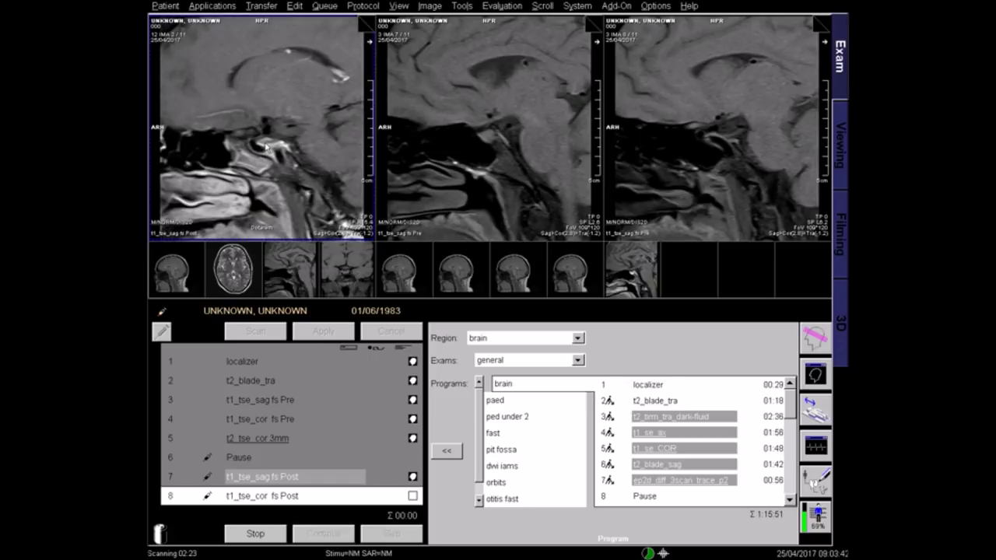
scroll(264, 146, "down", 3)
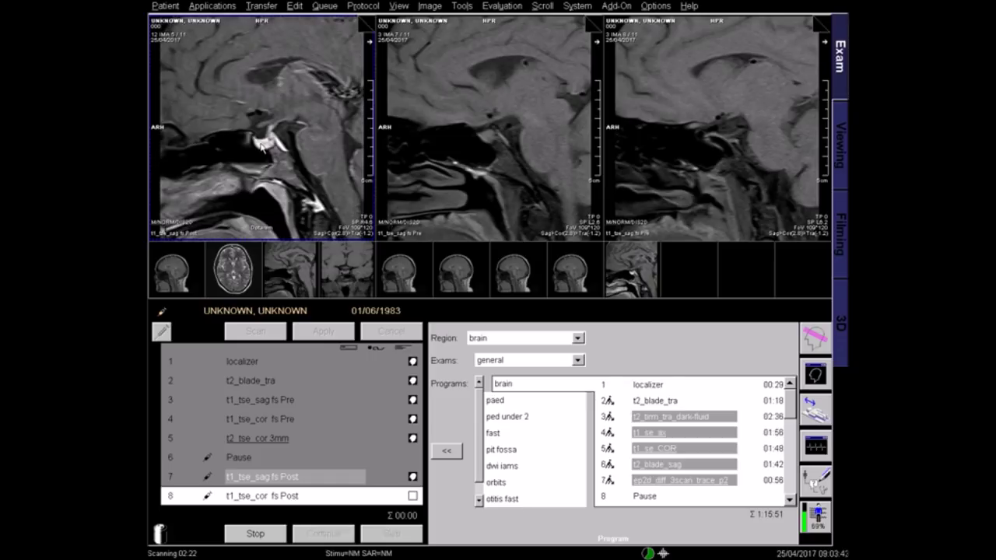
scroll(265, 145, "down", 1)
scroll(267, 144, "up", 1)
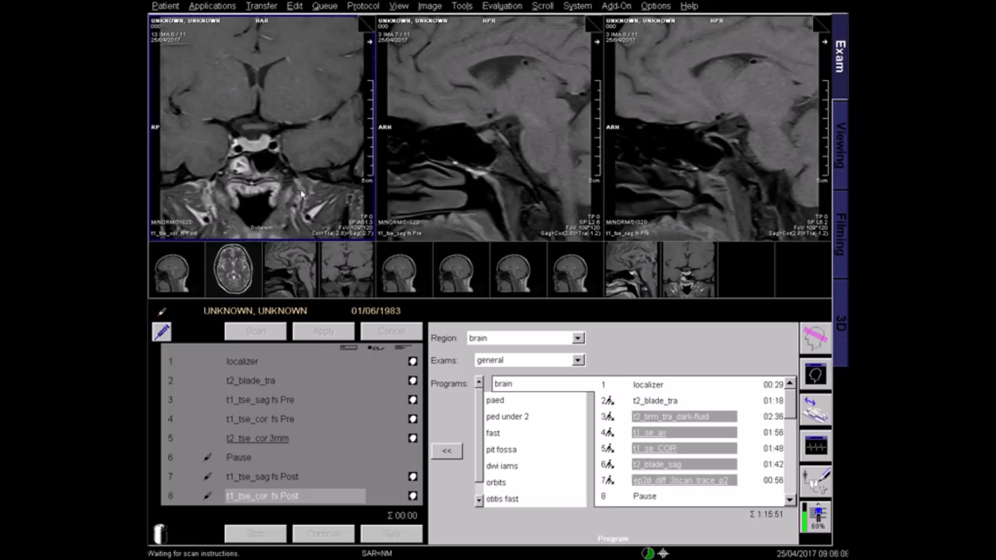
Examine the pituitary gland on the contrast-enhanced coronal t1_tse_cor fs Post slices, from the front to the back of the fossa
scroll(249, 154, "down", 1)
scroll(245, 146, "down", 1)
scroll(259, 148, "up", 3)
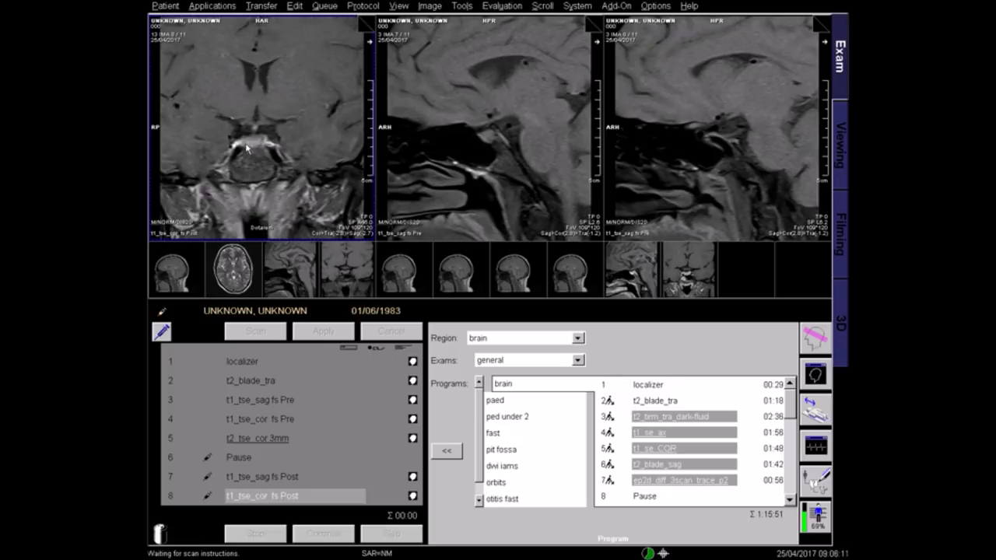
scroll(255, 151, "down", 2)
scroll(255, 151, "up", 2)
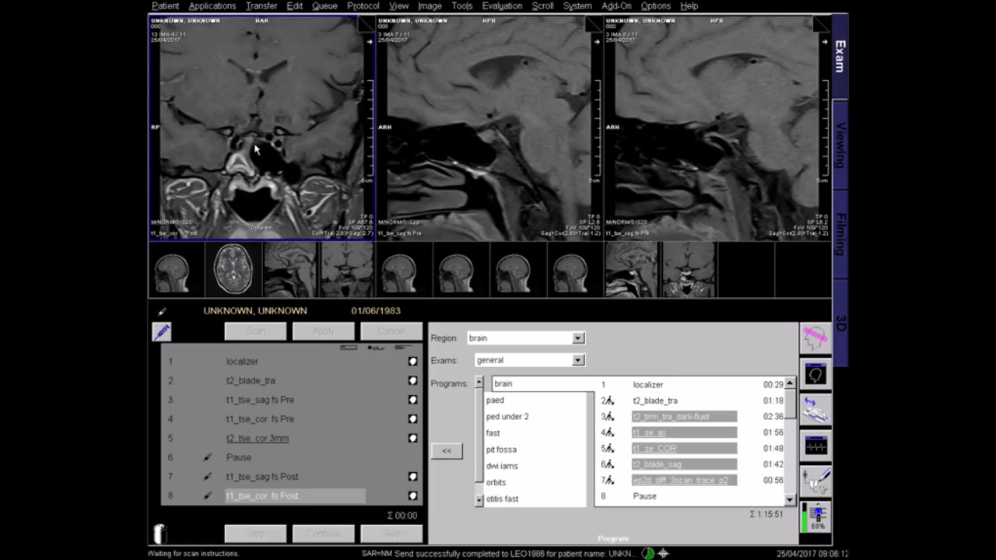
scroll(254, 147, "down", 3)
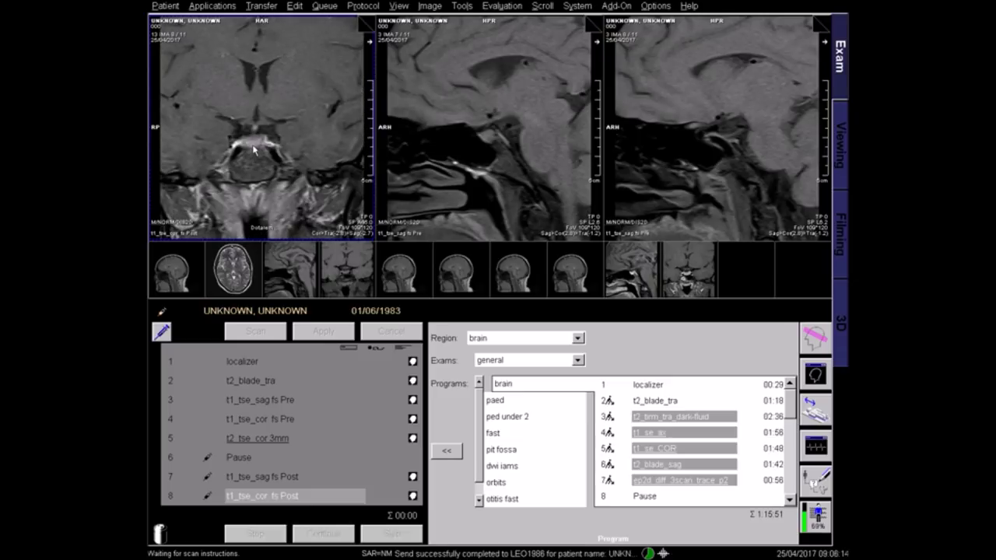
scroll(259, 152, "up", 1)
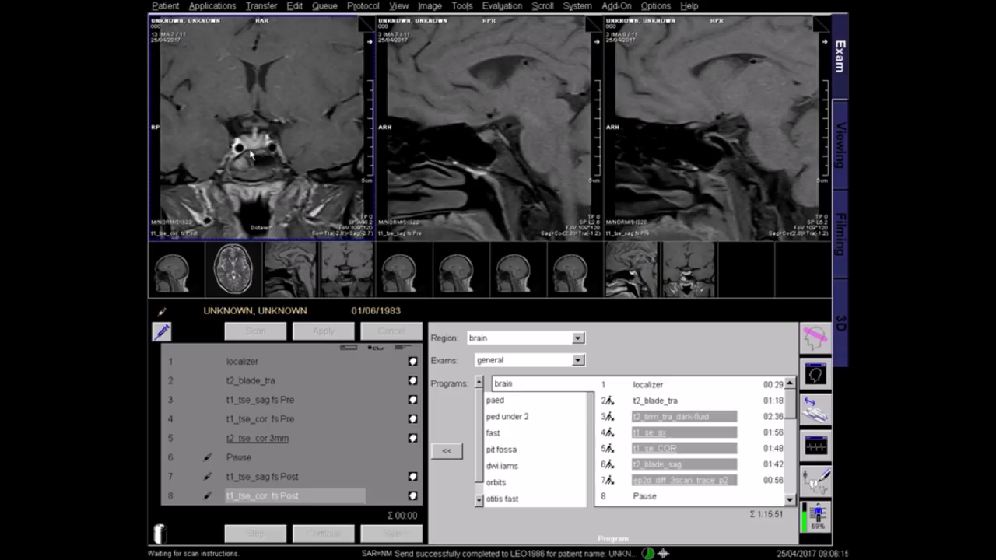